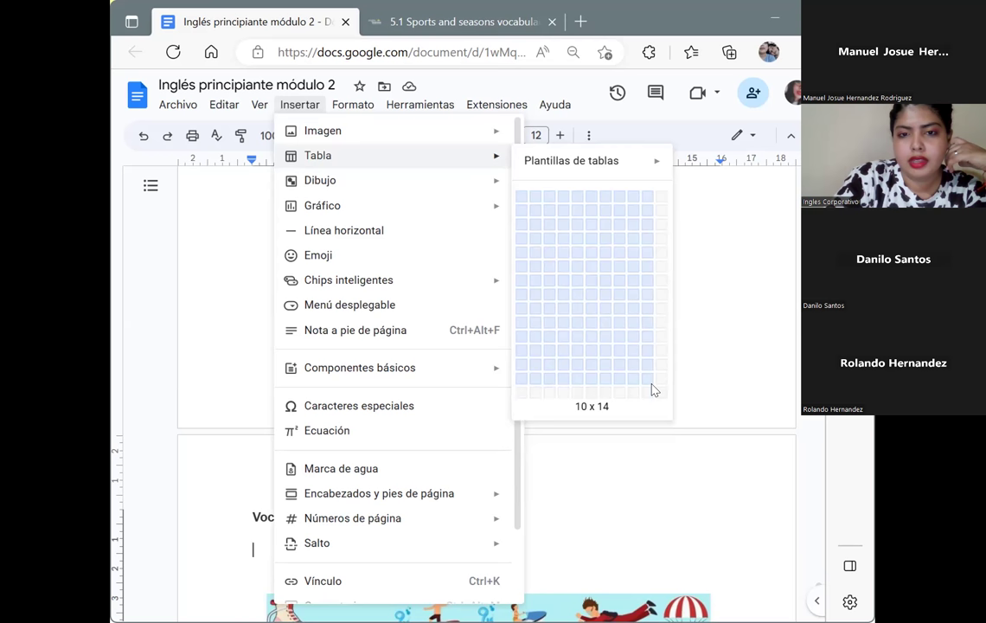
Step: Insert a 10 x 14 table under the Vocabulary heading and enter "Englis" and "Spanish" in its first two header cells
{"action": "left_click", "coordinate": [652, 383]}
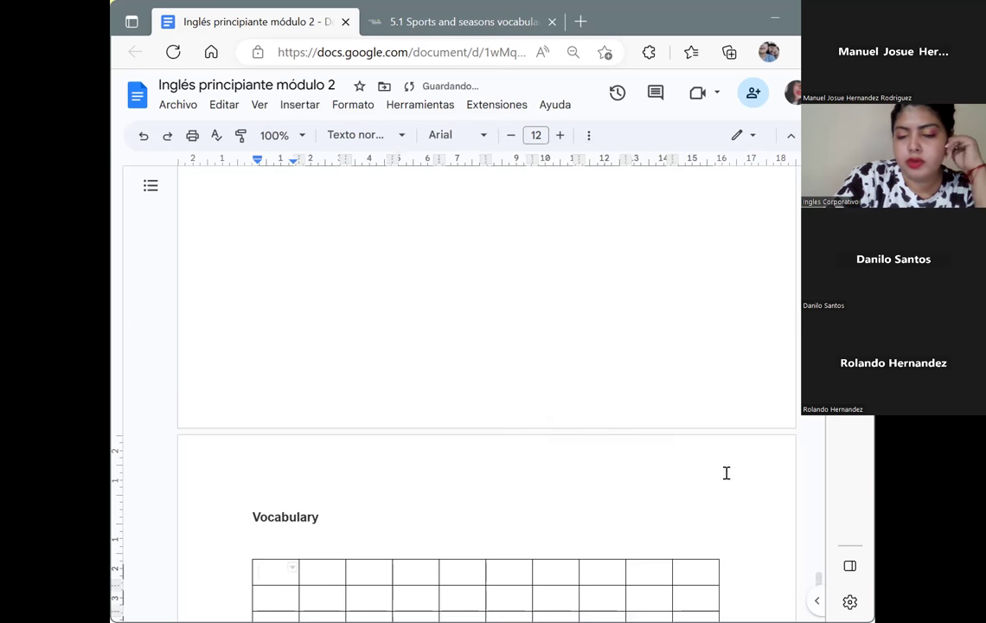
{"action": "scroll", "coordinate": [817, 580], "scroll_direction": "down", "scroll_amount": 2}
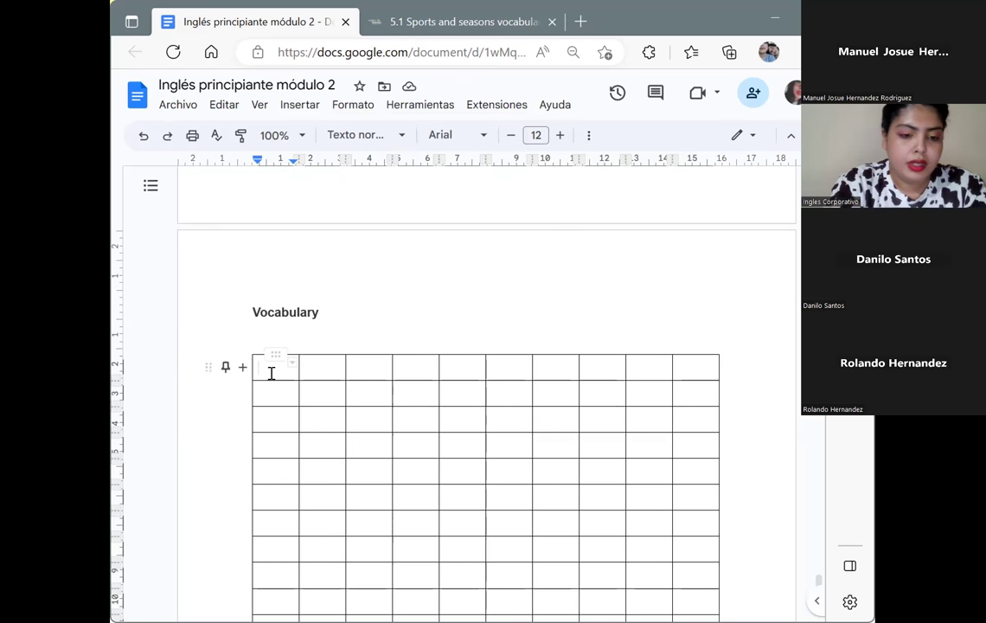
{"action": "type", "text": "Englis"}
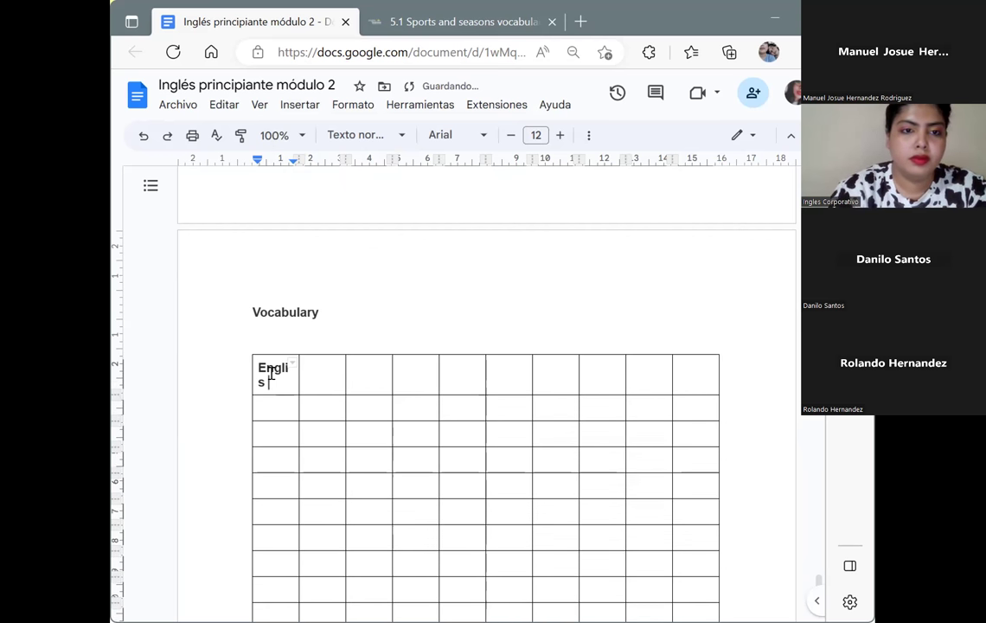
{"action": "key", "text": "Tab"}
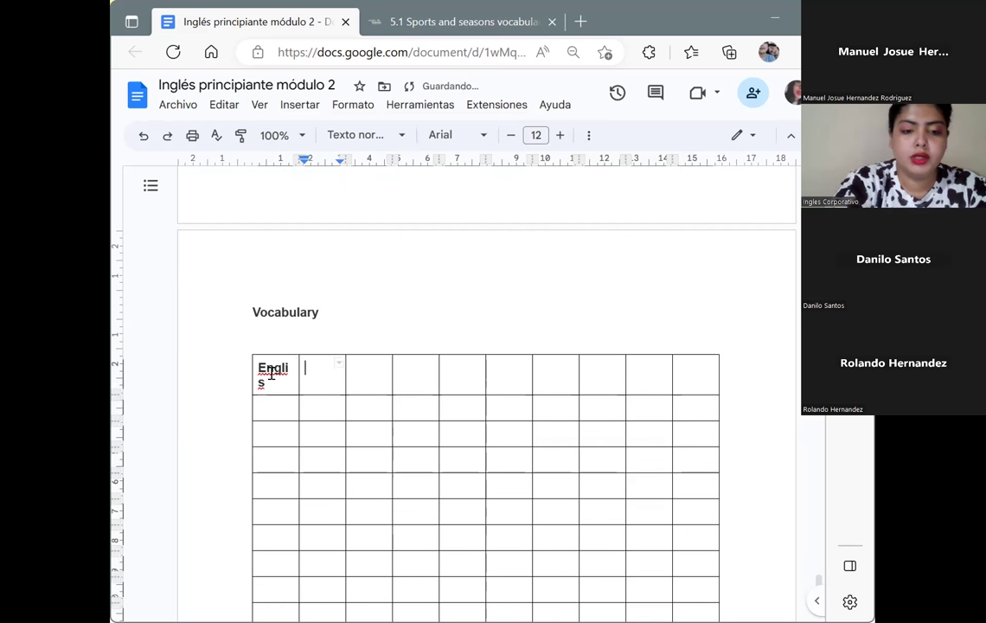
{"action": "type", "text": "Spanish"}
{"action": "key", "text": "Tab"}
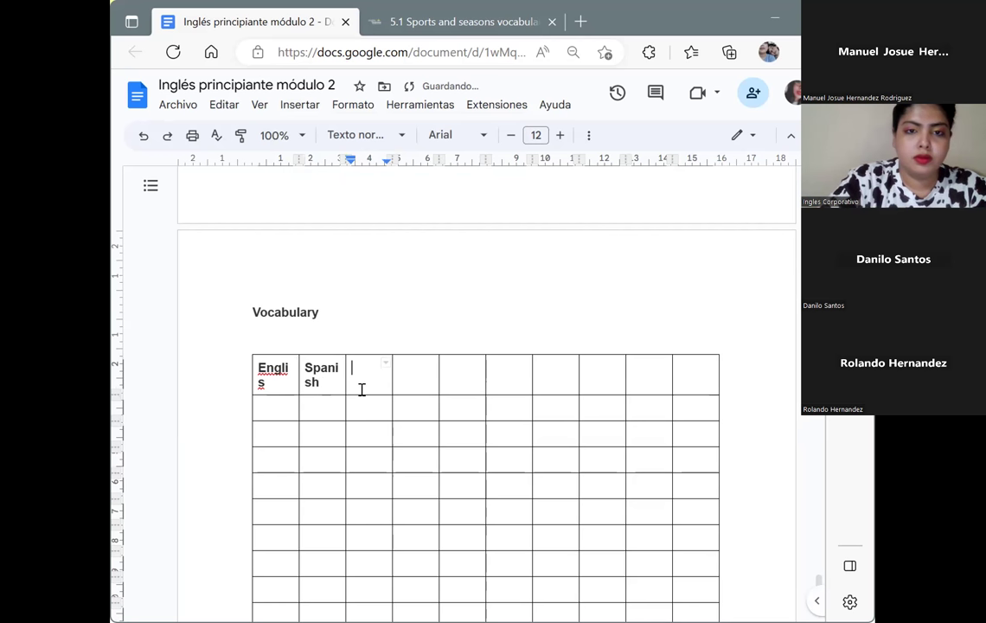
Step: Delete the last two columns of the vocabulary table
{"action": "left_click_drag", "start_coordinate": [682, 381], "coordinate": [687, 501]}
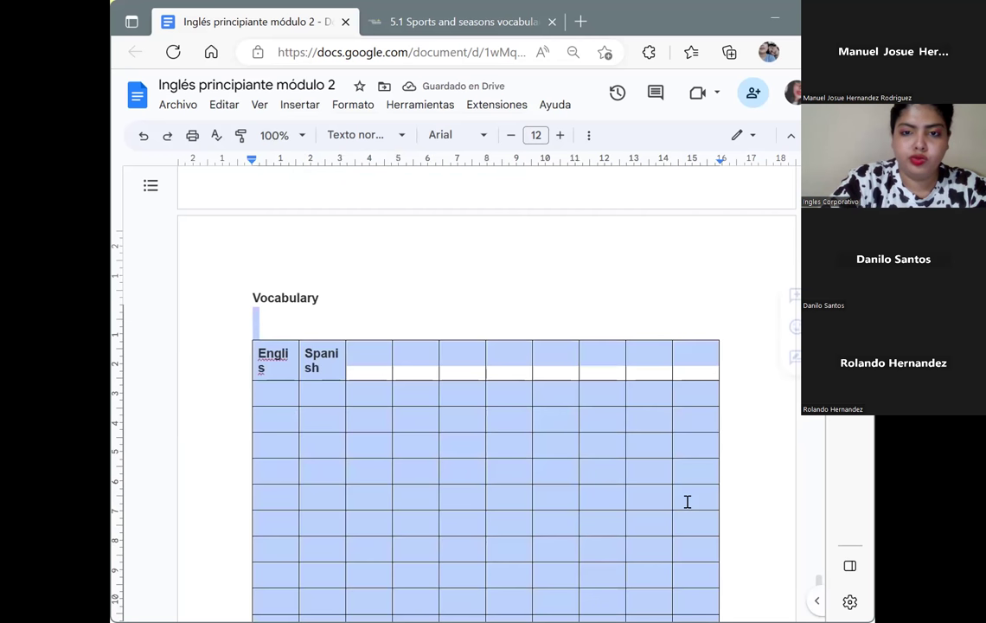
{"action": "scroll", "coordinate": [685, 501], "scroll_direction": "down", "scroll_amount": 3}
{"action": "left_click", "coordinate": [684, 512]}
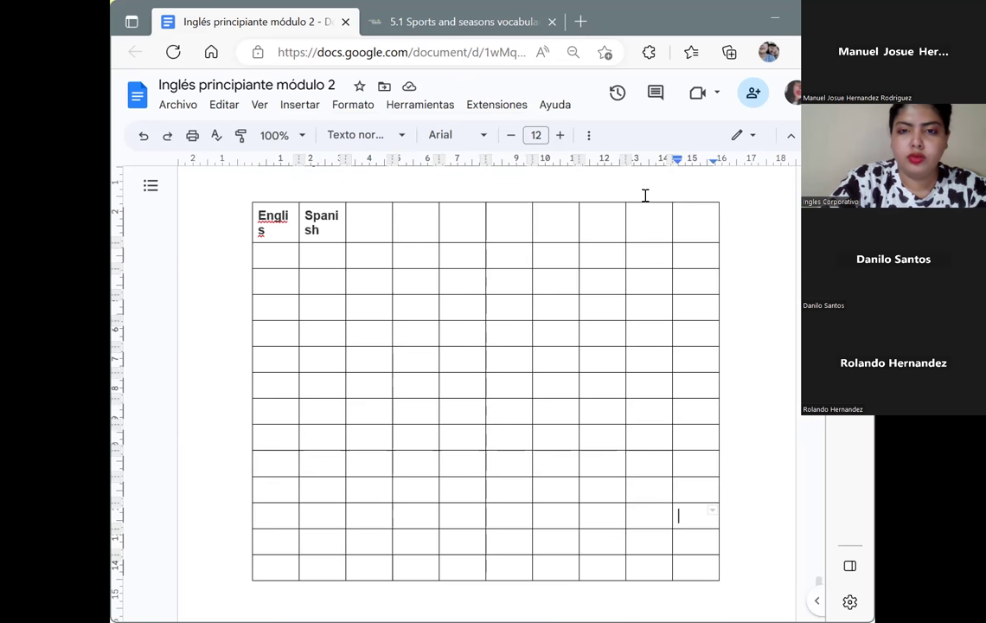
{"action": "key", "text": "ctrl+a"}
{"action": "left_click_drag", "start_coordinate": [661, 231], "coordinate": [694, 574]}
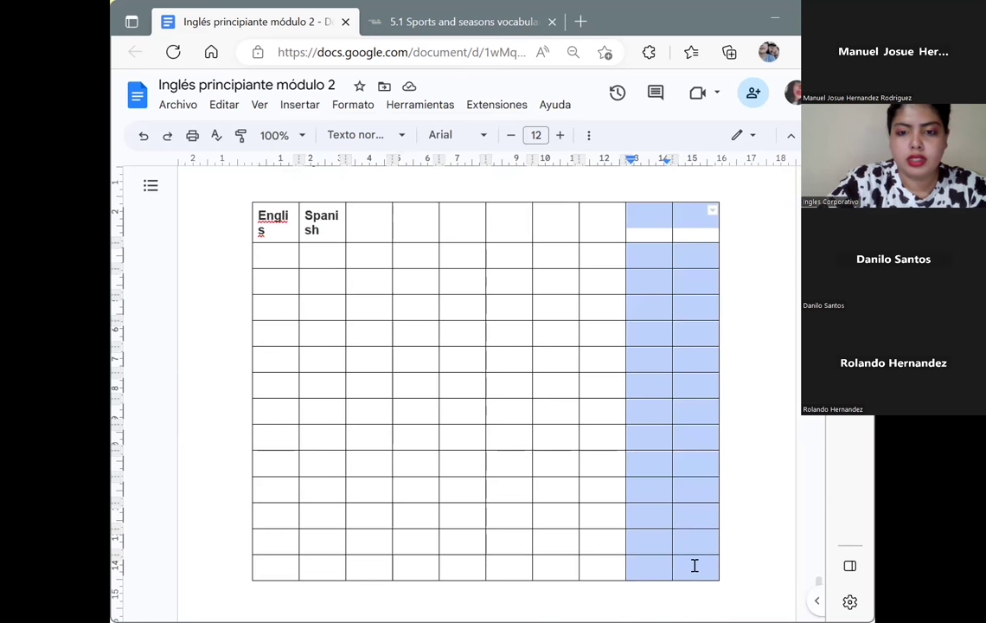
{"action": "right_click", "coordinate": [695, 574]}
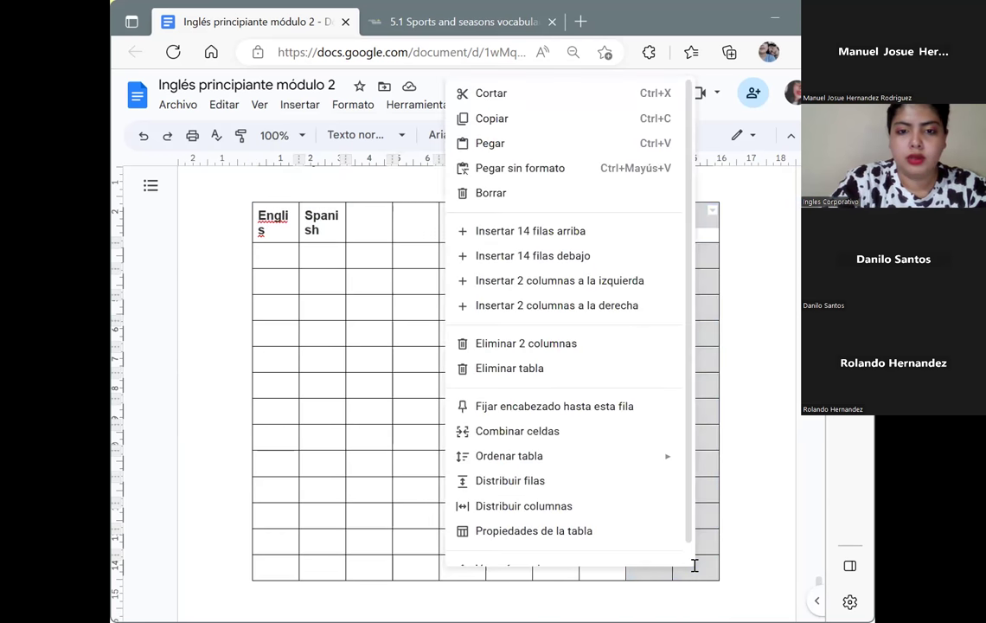
{"action": "left_click", "coordinate": [607, 356]}
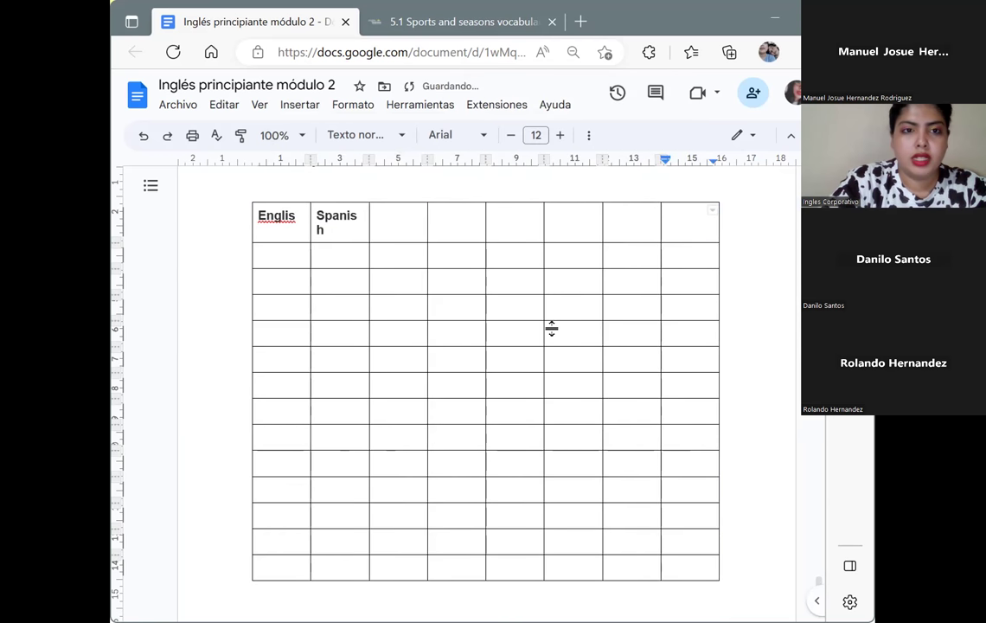
Step: Correct the first header cell to "English" and set the whole header row's font size to 11
{"action": "left_click", "coordinate": [299, 221]}
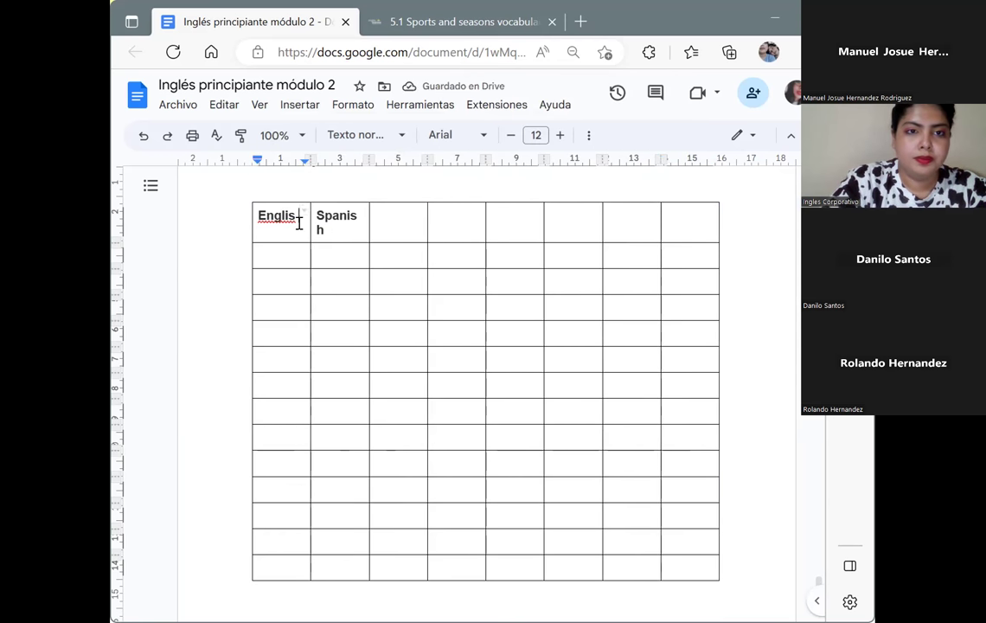
{"action": "type", "text": "h"}
{"action": "left_click", "coordinate": [345, 230]}
{"action": "left_click", "coordinate": [290, 212], "text": "shift"}
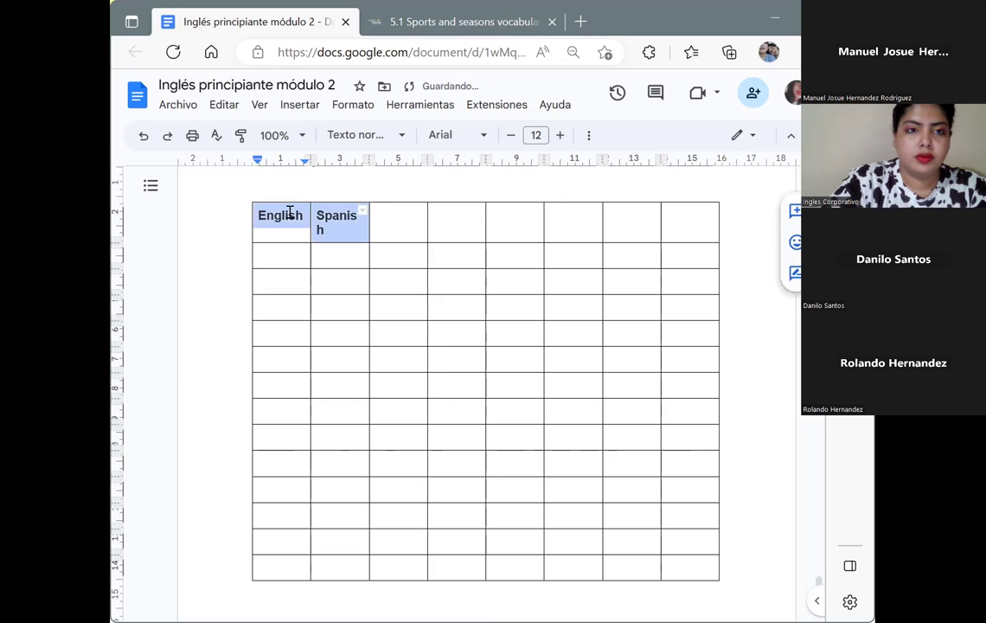
{"action": "left_click", "coordinate": [290, 212]}
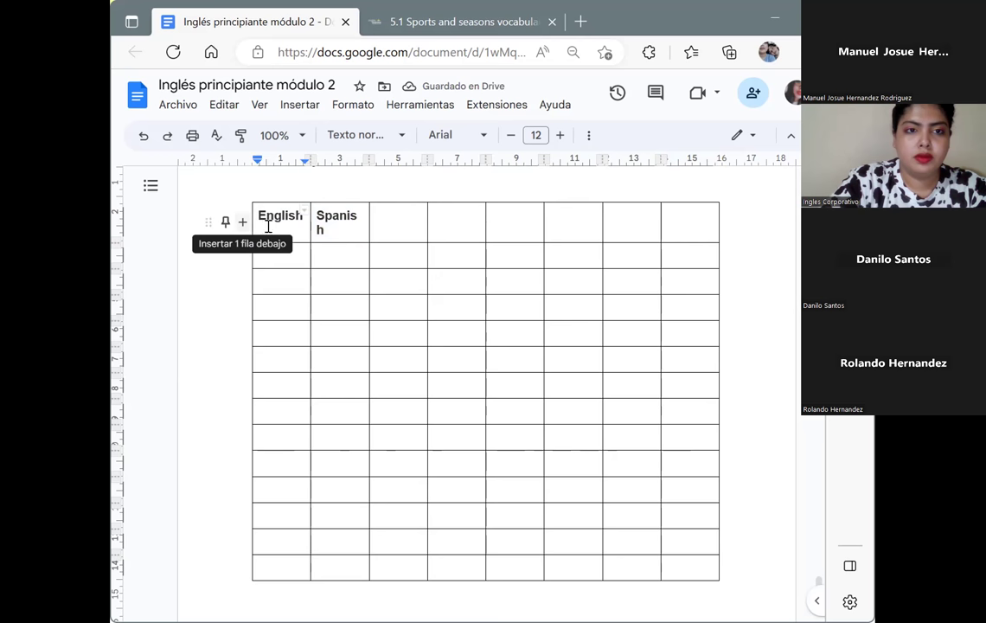
{"action": "left_click", "coordinate": [684, 222], "text": "shift"}
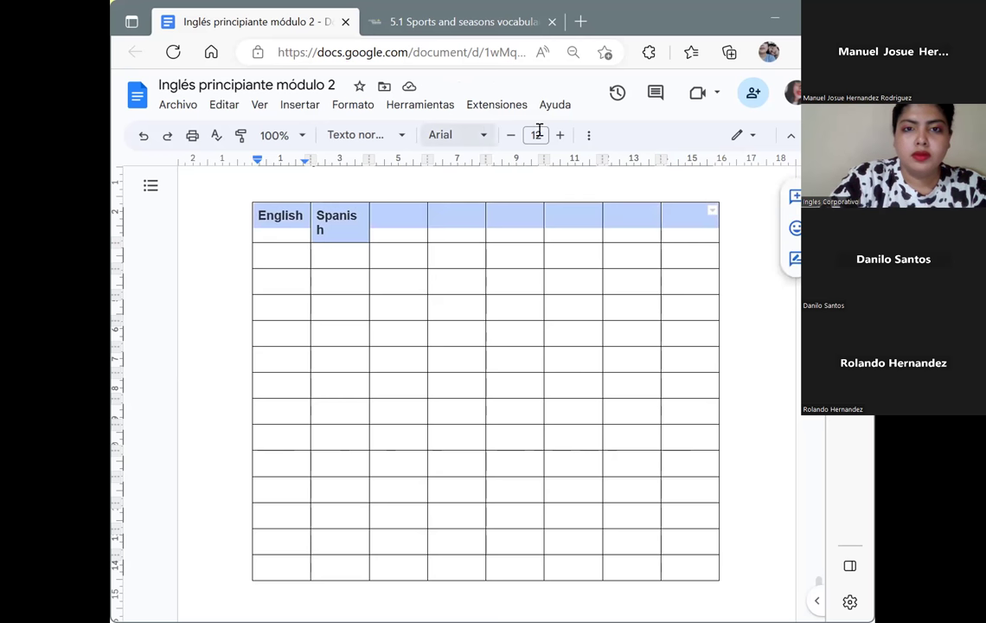
{"action": "left_click", "coordinate": [510, 135]}
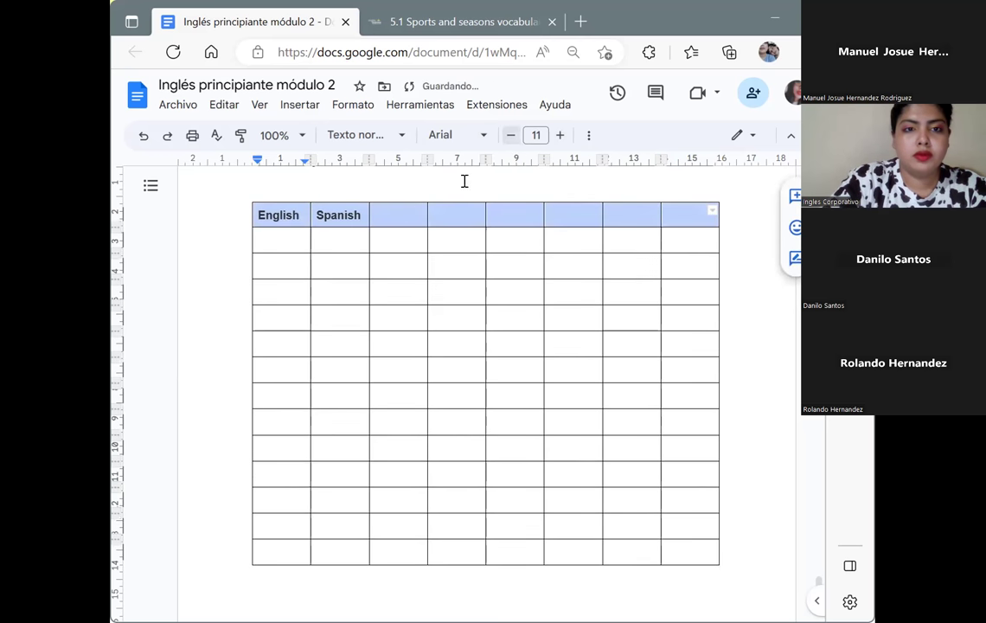
Step: Fill the third to sixth header cells with alternating "English" and "Spanish" labels
{"action": "left_click", "coordinate": [401, 220]}
{"action": "type", "text": "English"}
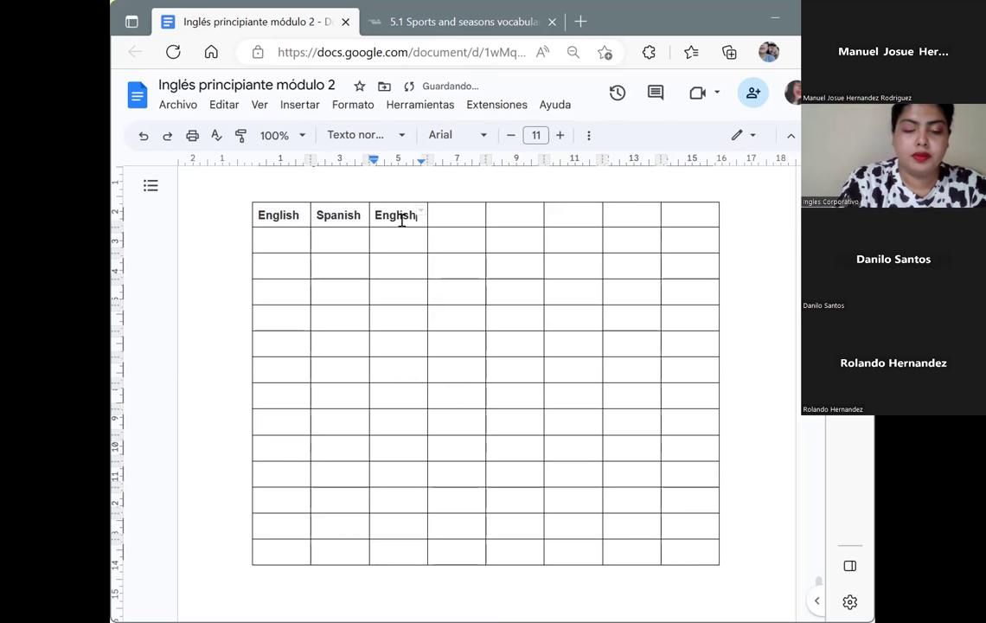
{"action": "key", "text": "Tab"}
{"action": "type", "text": "Spanish"}
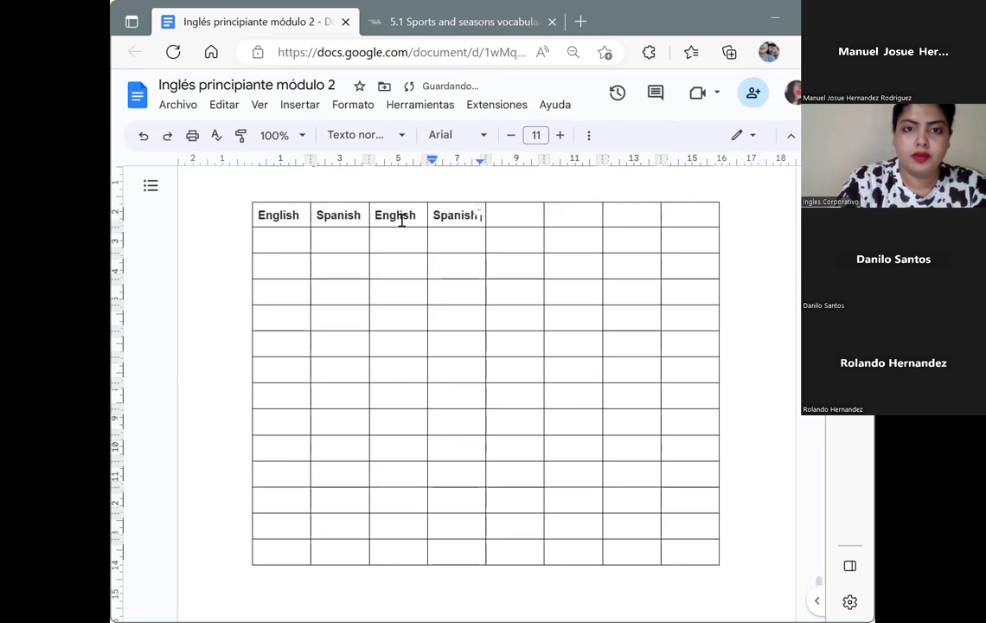
{"action": "key", "text": "Tab"}
{"action": "type", "text": "E"}
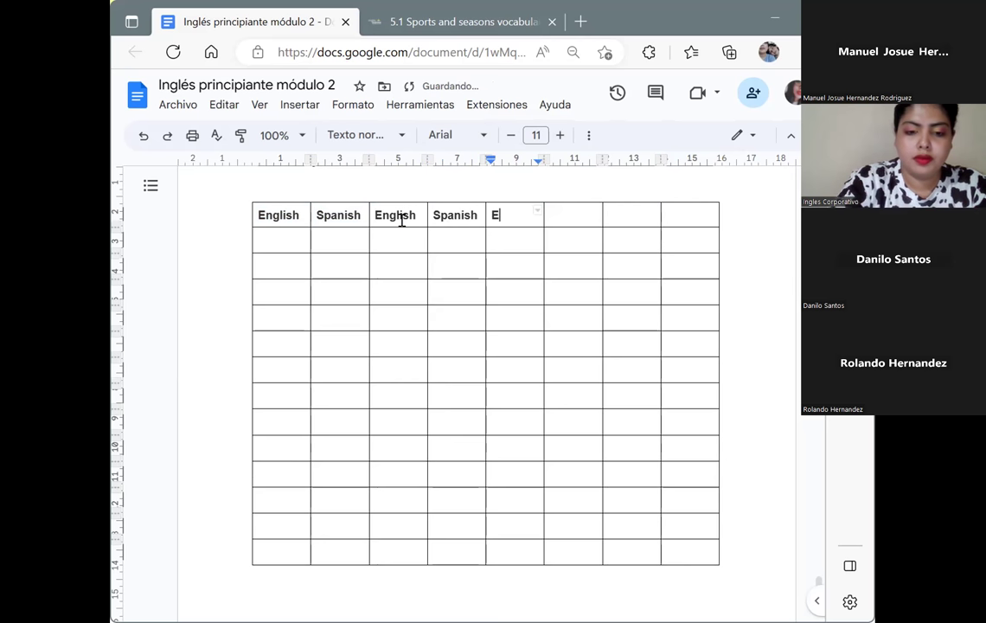
{"action": "type", "text": "nglish"}
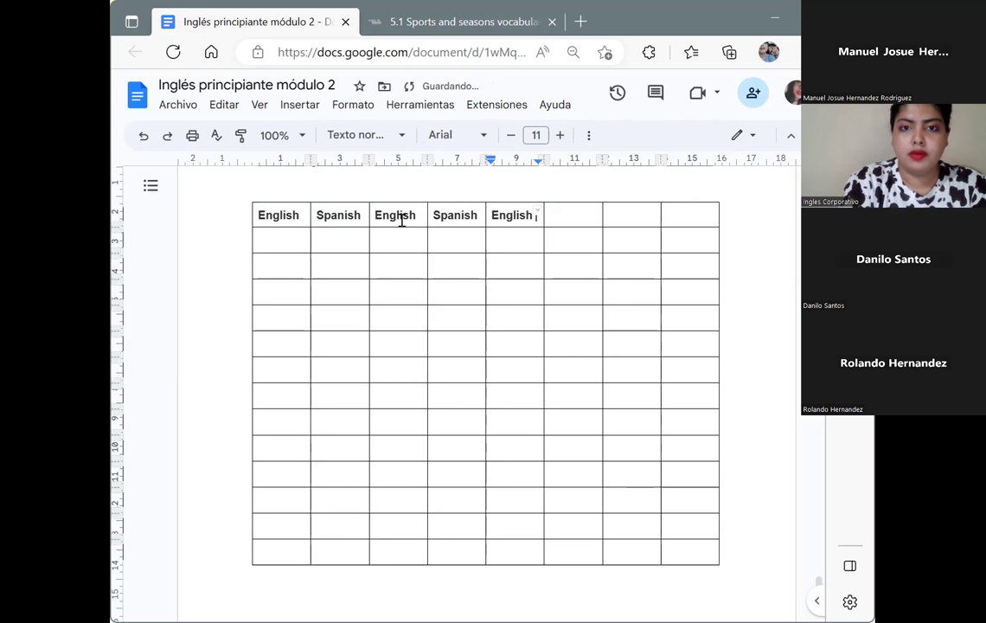
{"action": "key", "text": "Tab"}
{"action": "type", "text": "Spanish"}
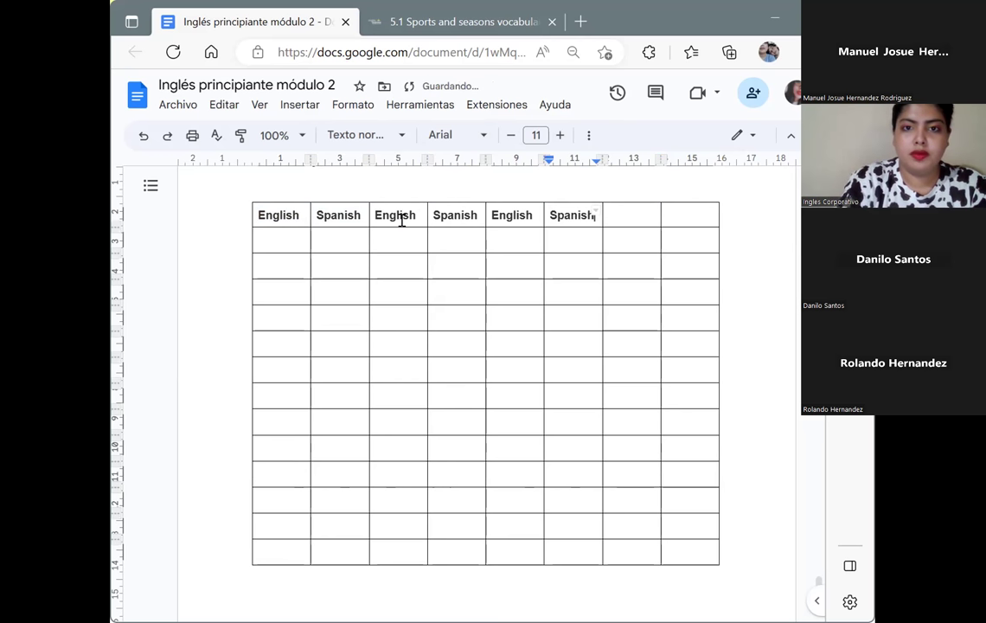
Step: Label the last two header cells "English" and "Spanish"
{"action": "key", "text": "Tab"}
{"action": "type", "text": "Engñli"}
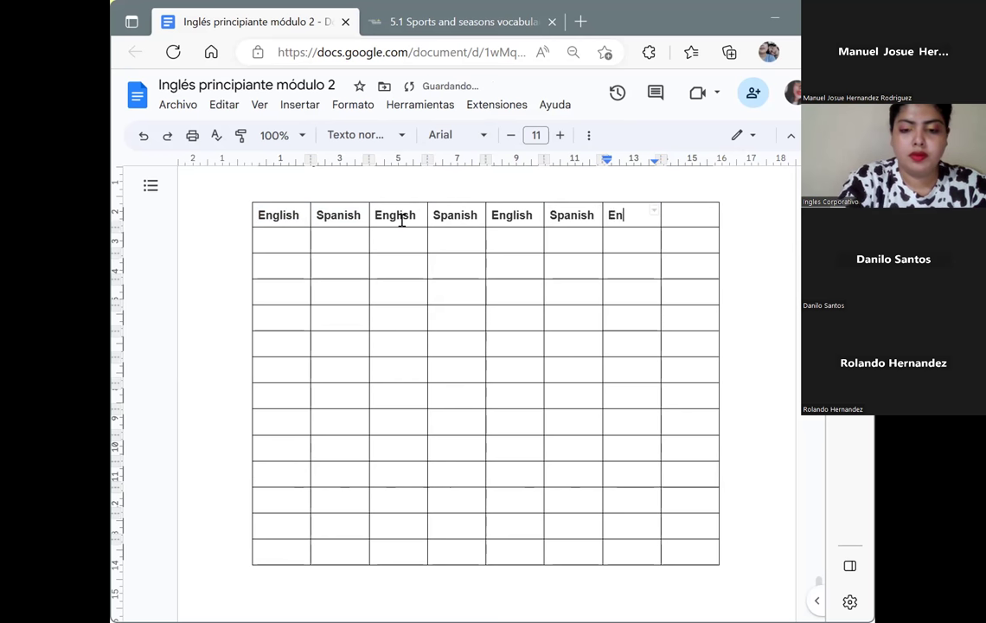
{"action": "key", "text": "BackSpace"}
{"action": "key", "text": "BackSpace"}
{"action": "key", "text": "BackSpace"}
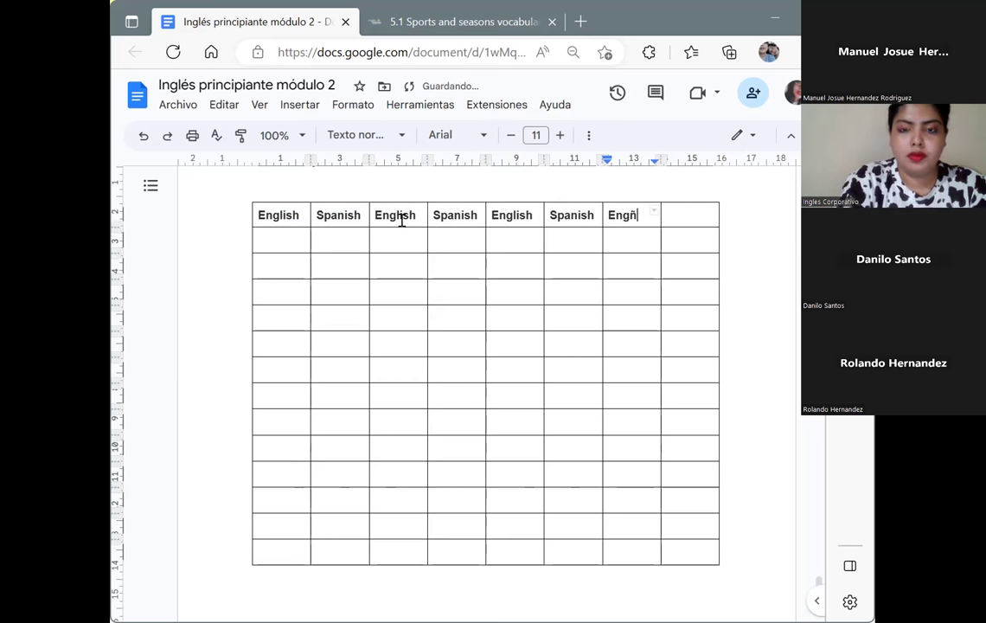
{"action": "type", "text": "lish"}
{"action": "key", "text": "Tab"}
{"action": "type", "text": "Spanish"}
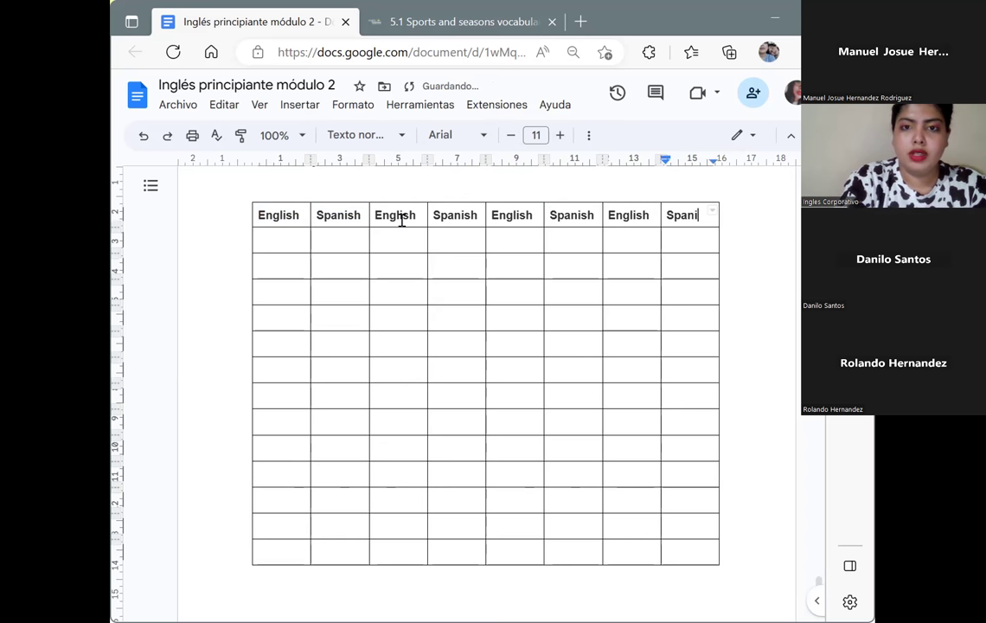
Step: List Archery, Badminton and Cricket in the first English column, one per row below the header
{"action": "left_click", "coordinate": [296, 241]}
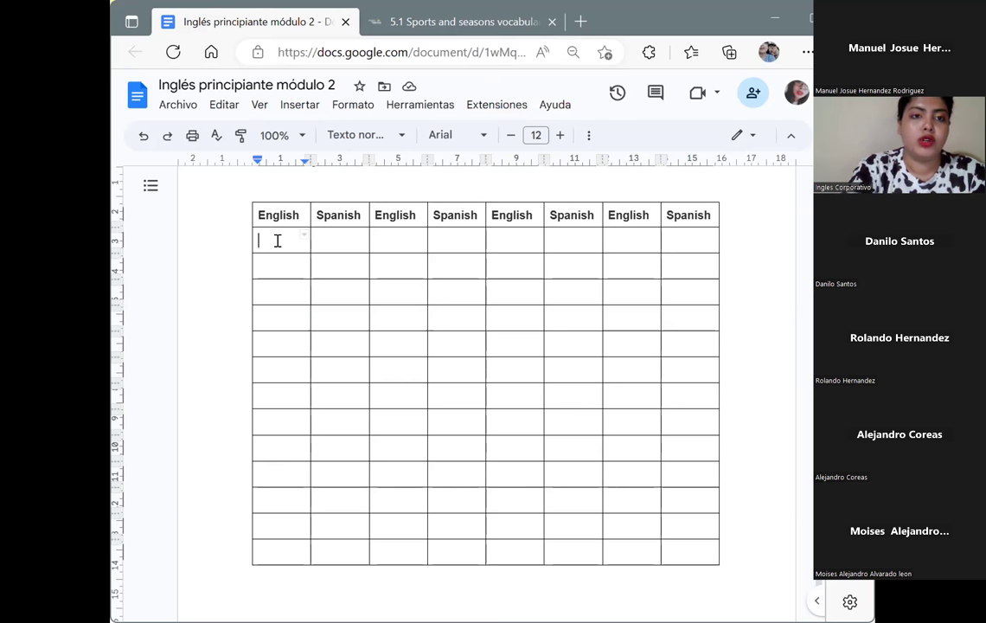
{"action": "type", "text": "Archery"}
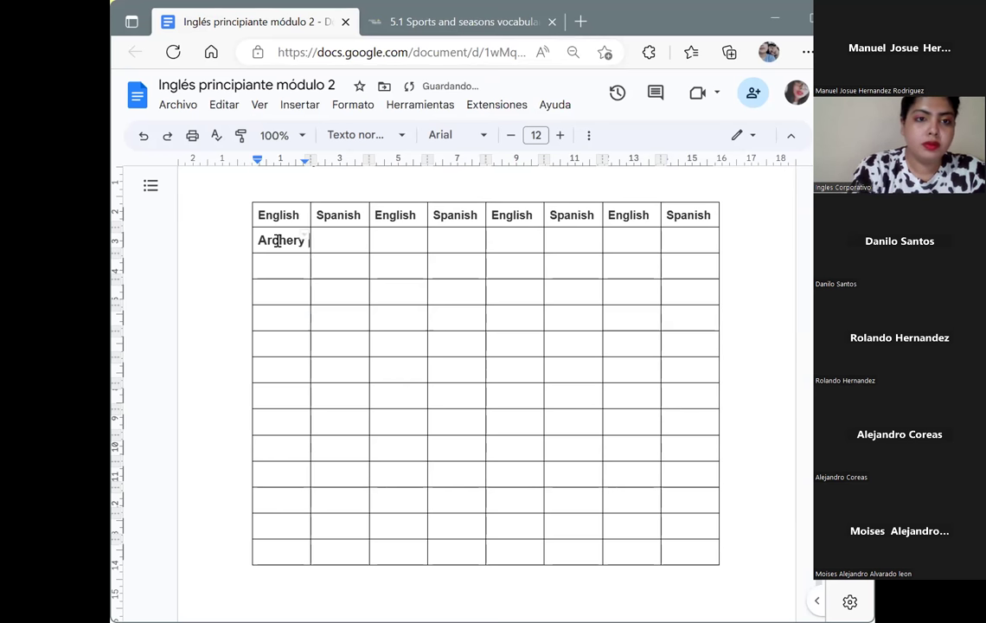
{"action": "key", "text": "Down"}
{"action": "type", "text": "B"}
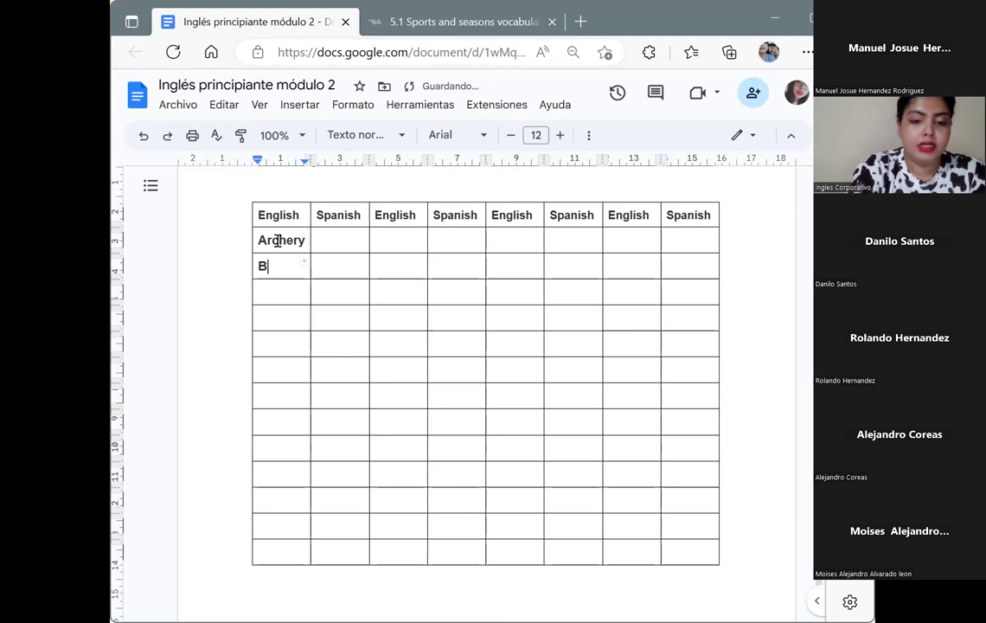
{"action": "type", "text": "adminton"}
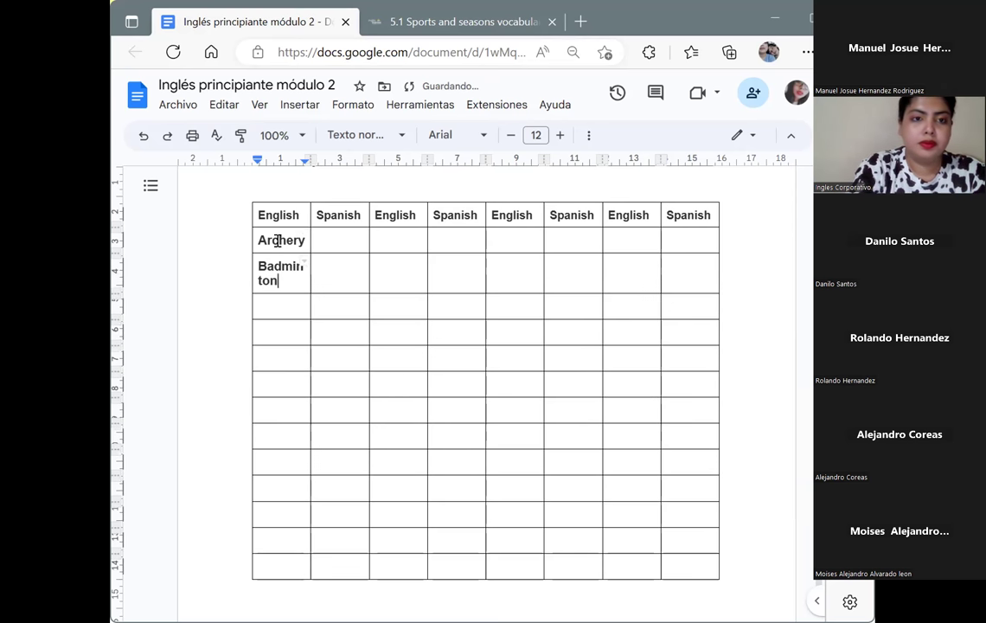
{"action": "key", "text": "Down"}
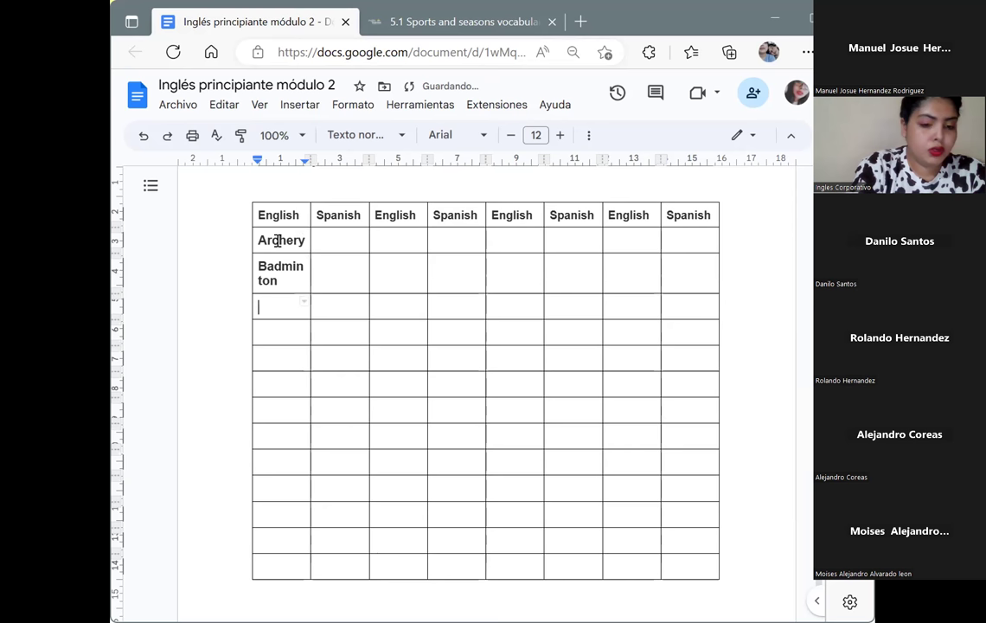
{"action": "type", "text": "Cricket"}
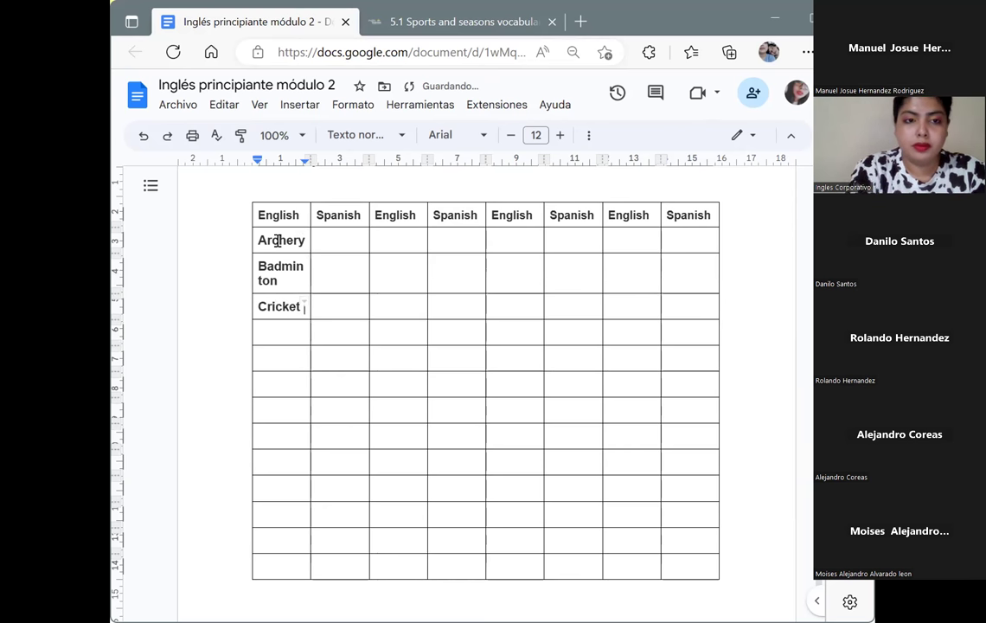
{"action": "key", "text": "Down"}
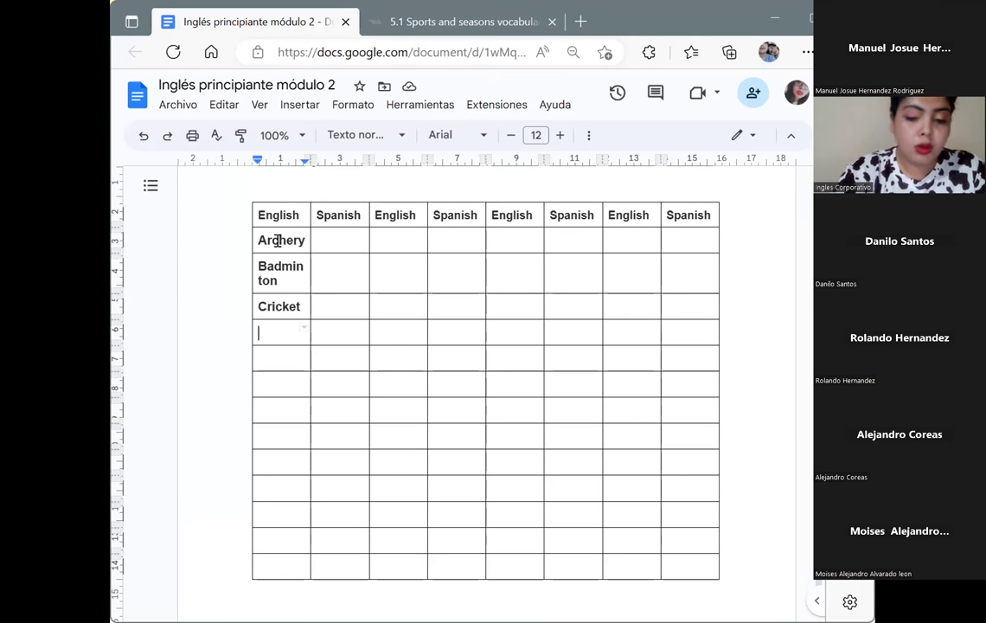
Step: Add Bowling and Boxing in the next two rows of the first English column, below Cricket
{"action": "type", "text": "Bow"}
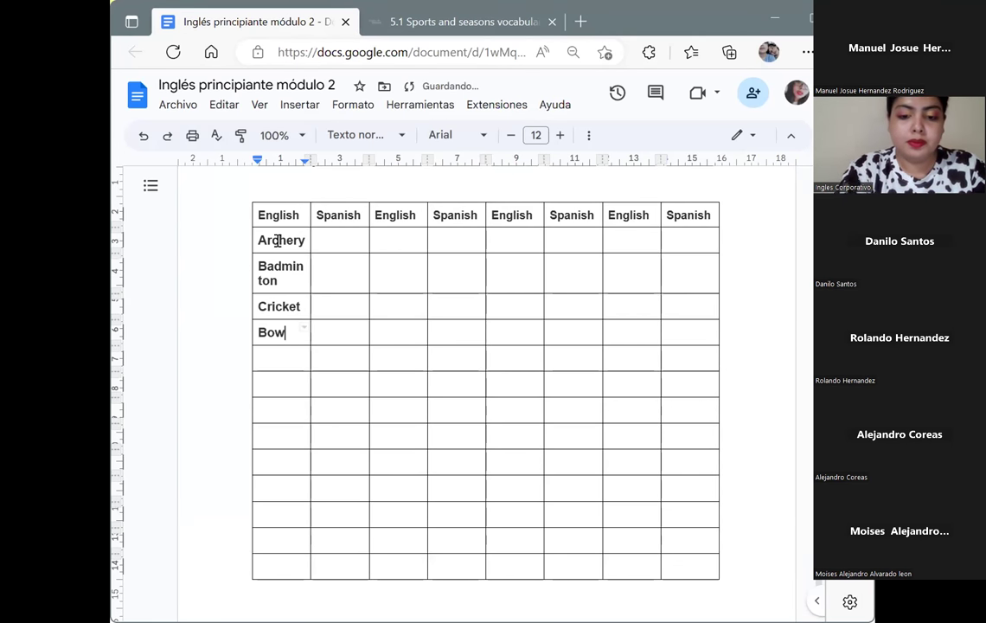
{"action": "type", "text": "ling"}
{"action": "key", "text": "Down"}
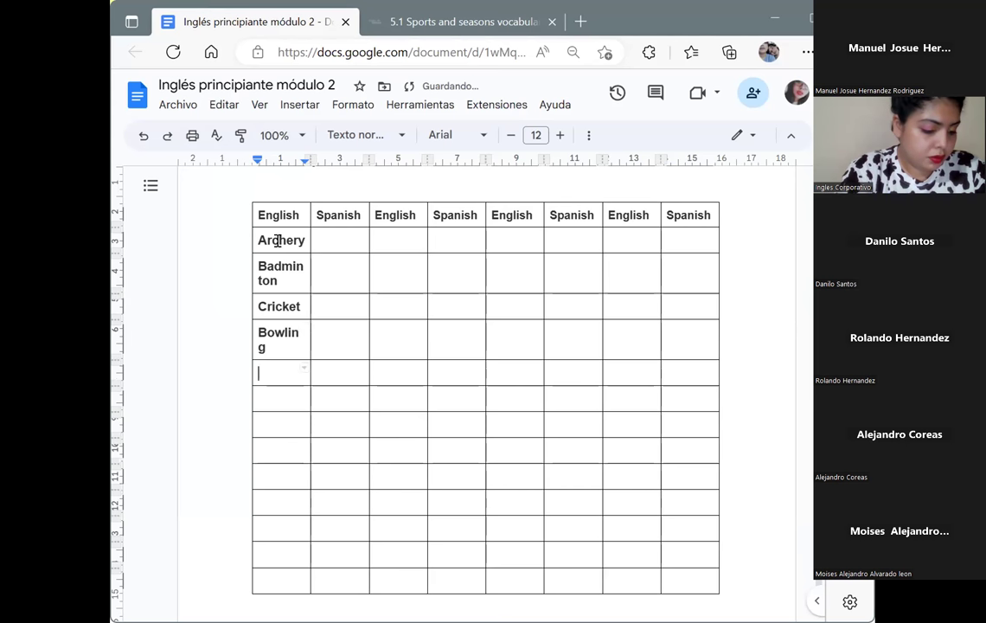
{"action": "type", "text": "Boxing"}
{"action": "key", "text": "BackSpace"}
{"action": "key", "text": "BackSpace"}
{"action": "key", "text": "BackSpace"}
{"action": "key", "text": "BackSpace"}
{"action": "type", "text": "xing"}
{"action": "key", "text": "Down"}
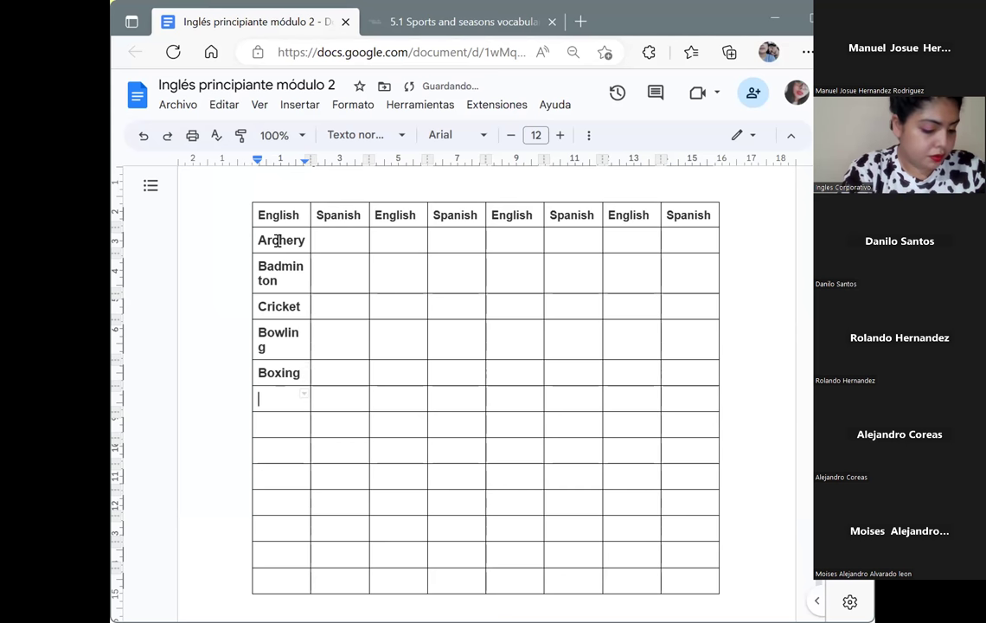
Step: Add Curling and Tennis below Boxing in the first English column
{"action": "type", "text": "Curling"}
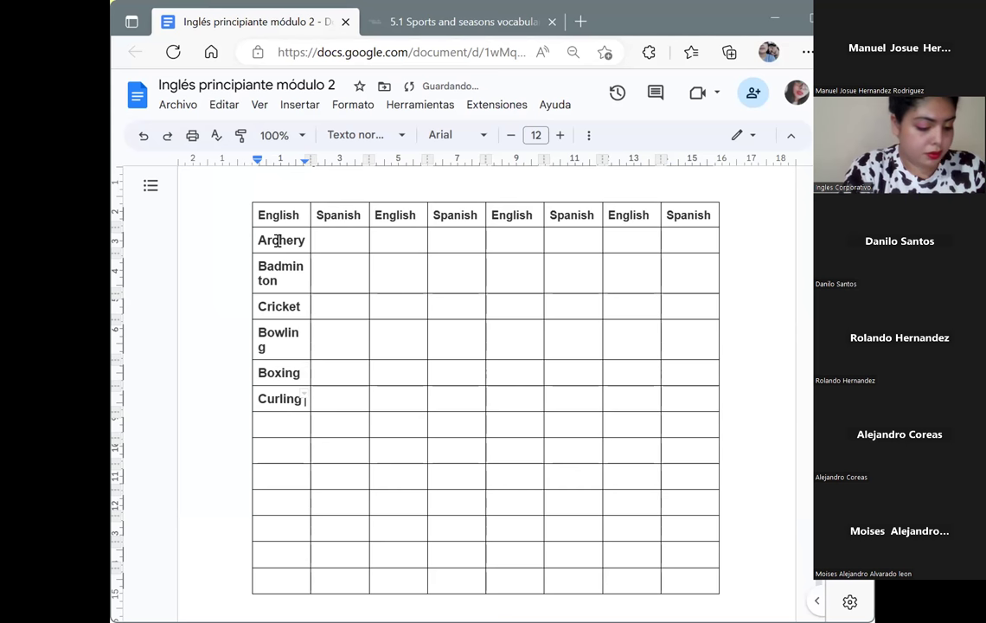
{"action": "key", "text": "Down"}
{"action": "type", "text": "Tennis"}
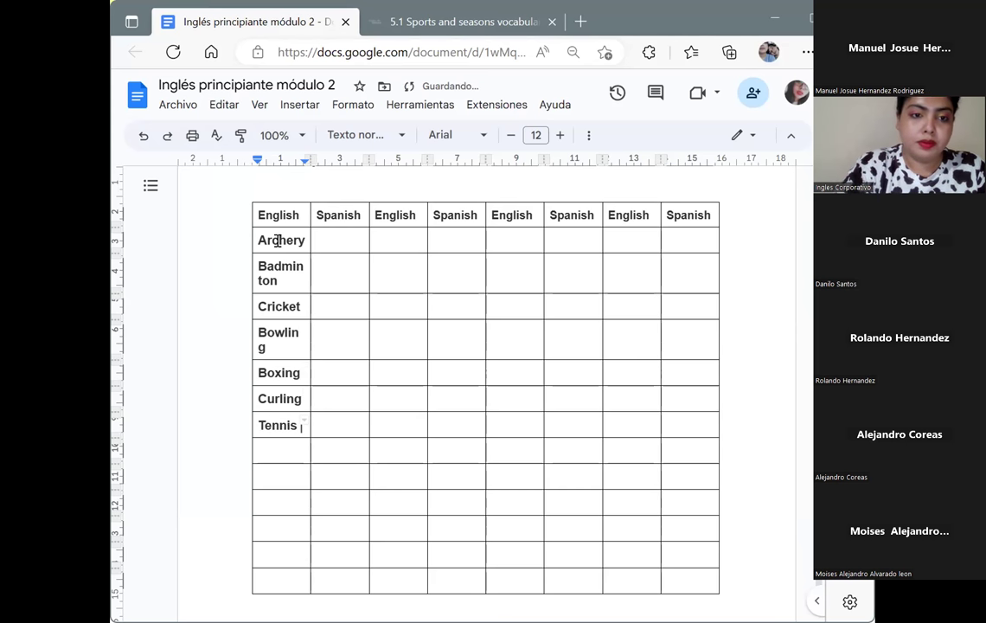
Step: Add Skateboarding and Surfing in the next two rows of the first English column, below Tennis
{"action": "key", "text": "Down"}
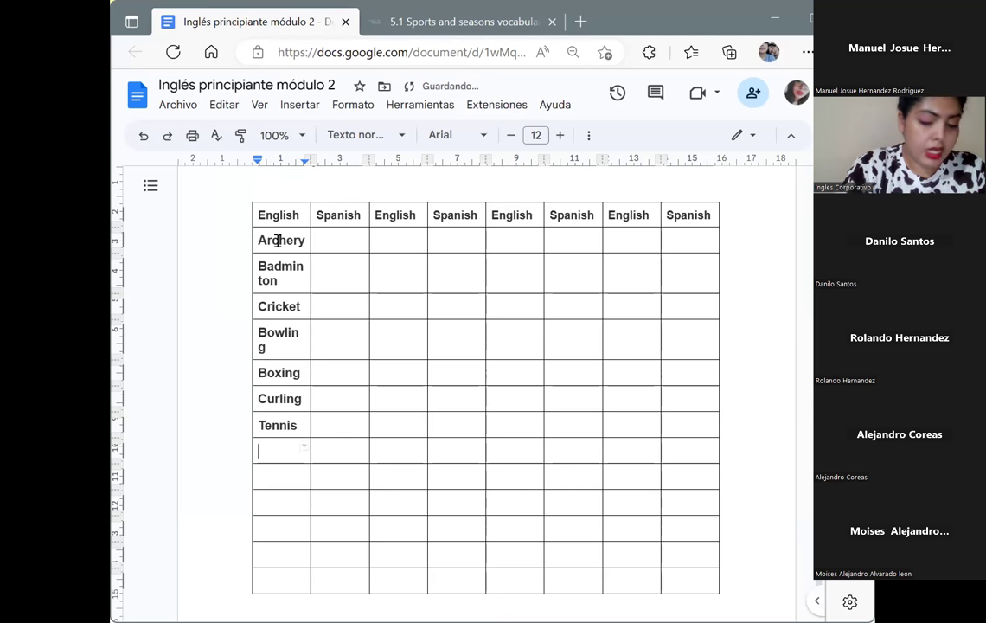
{"action": "type", "text": "Ska"}
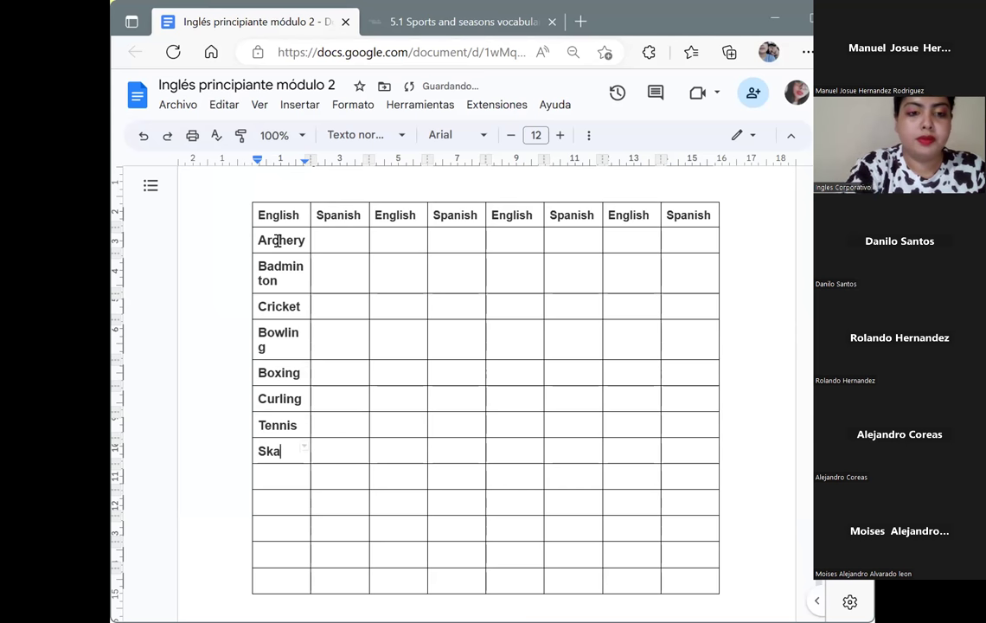
{"action": "type", "text": "teboarding"}
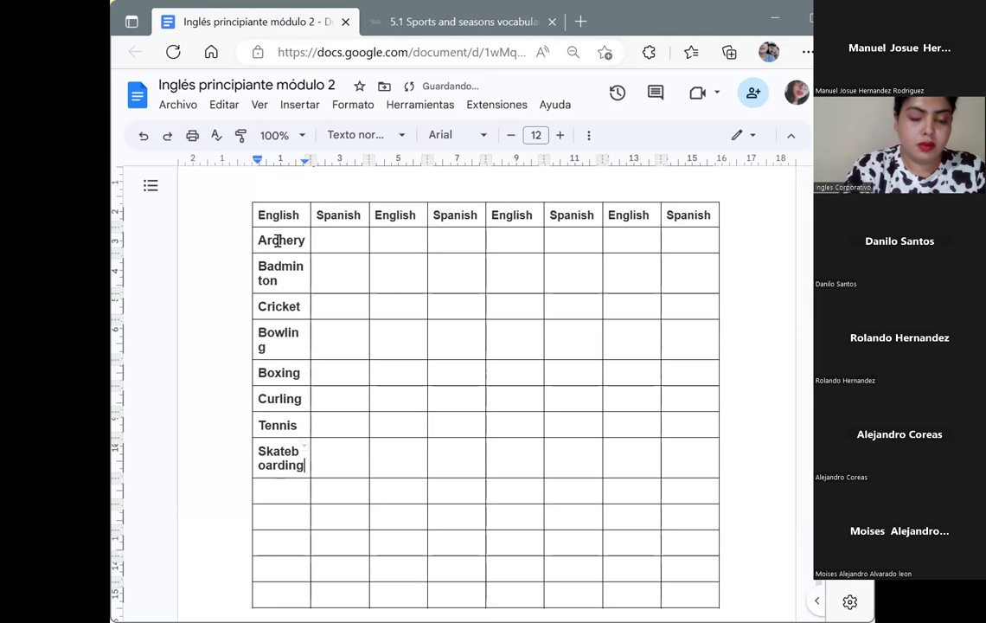
{"action": "key", "text": "Down"}
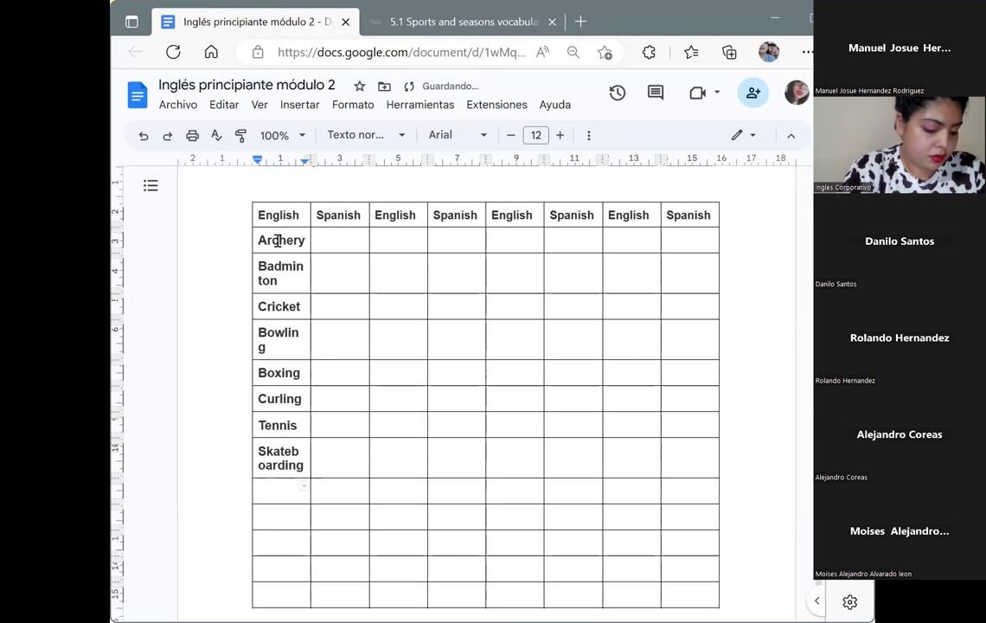
{"action": "type", "text": "Suirf"}
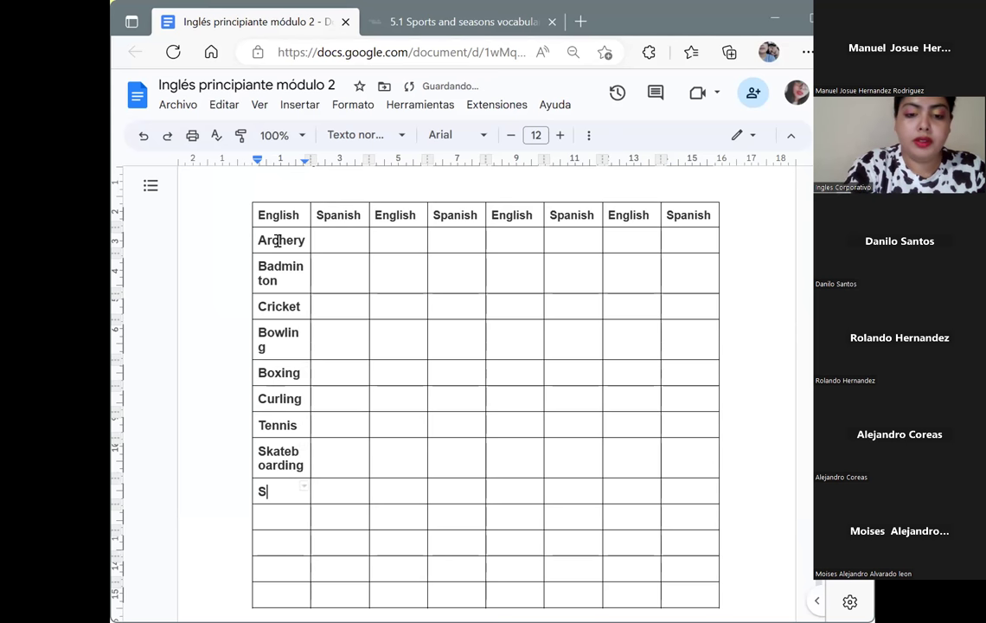
{"action": "key", "text": "BackSpace"}
{"action": "key", "text": "BackSpace"}
{"action": "key", "text": "BackSpace"}
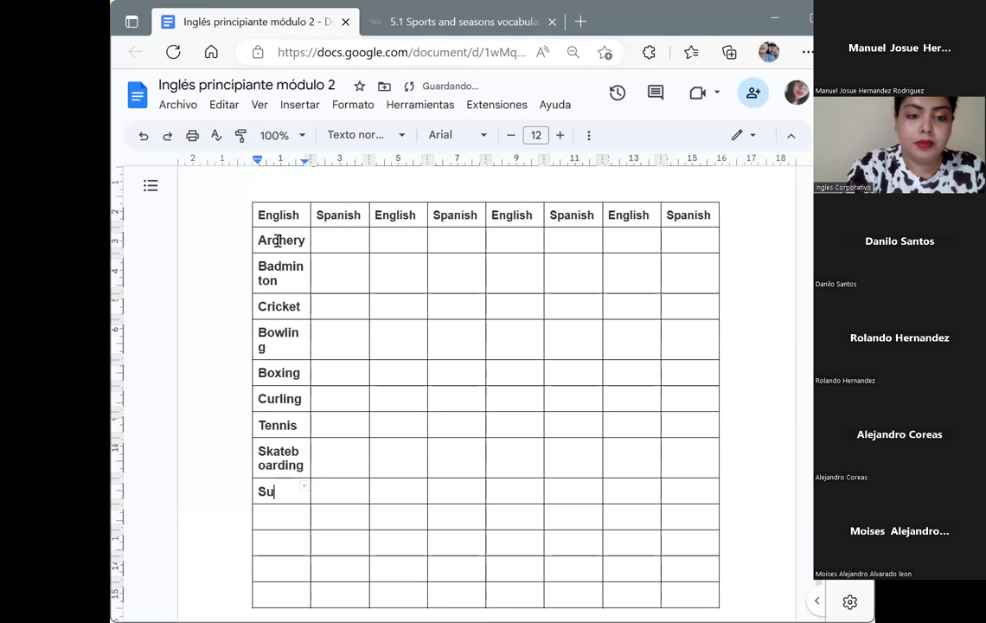
{"action": "type", "text": "rfing"}
Step: Add Hockey and Figure Skating below Surfing in the first English column
{"action": "key", "text": "Down"}
{"action": "type", "text": "Hockey"}
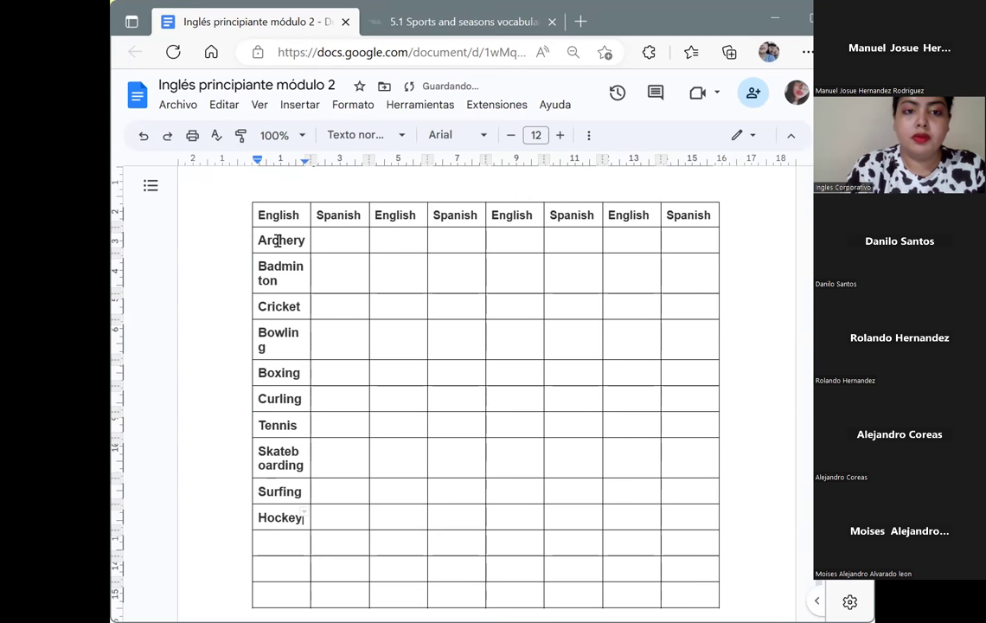
{"action": "key", "text": "Down"}
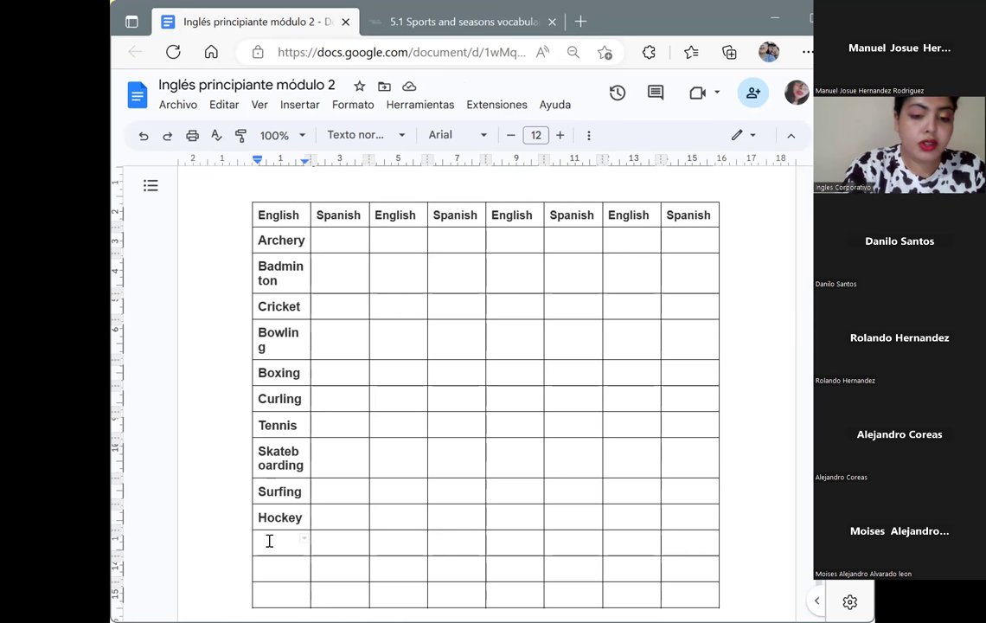
{"action": "type", "text": "Figure S"}
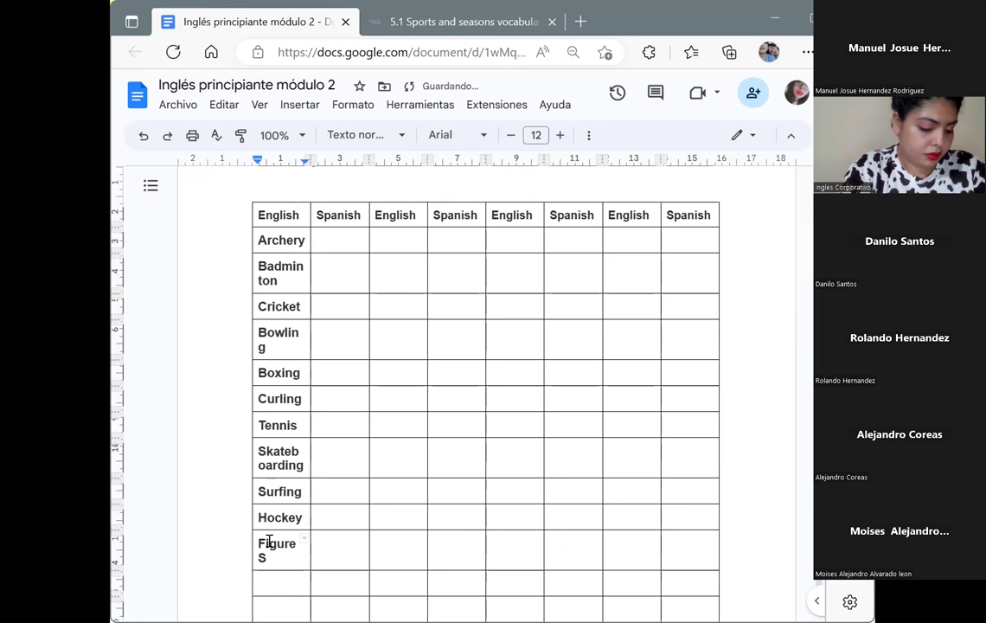
{"action": "type", "text": "kating"}
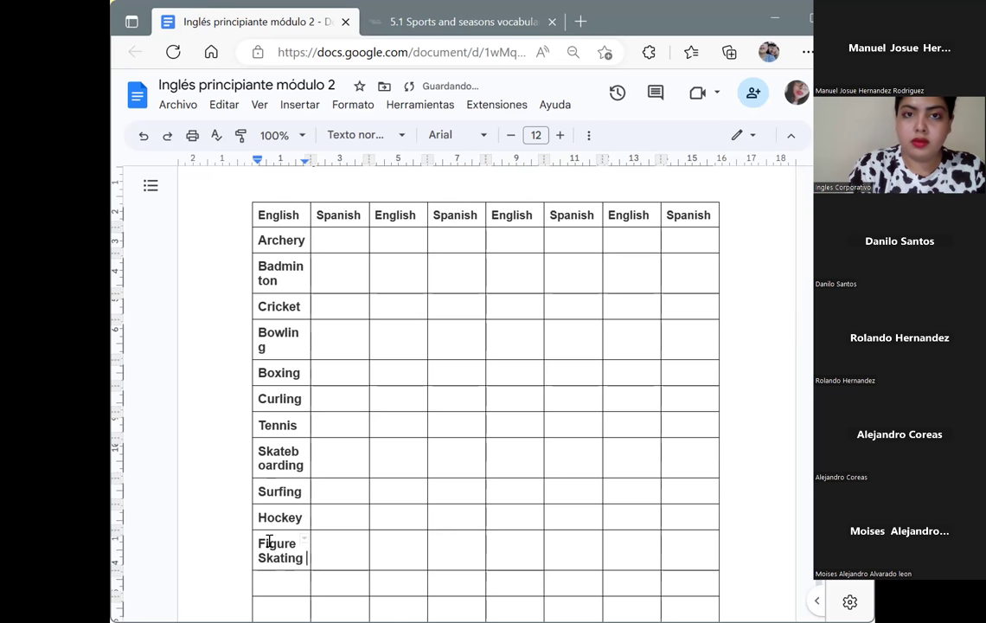
Step: Fill the last two rows of the first English column with Yoga and Fencing
{"action": "key", "text": "Down"}
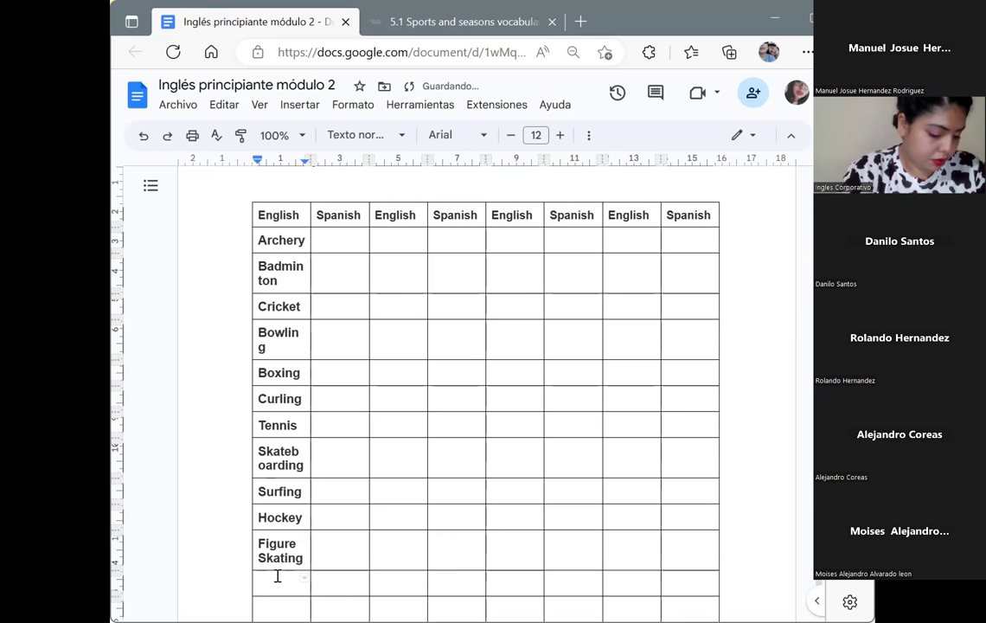
{"action": "type", "text": "Yo"}
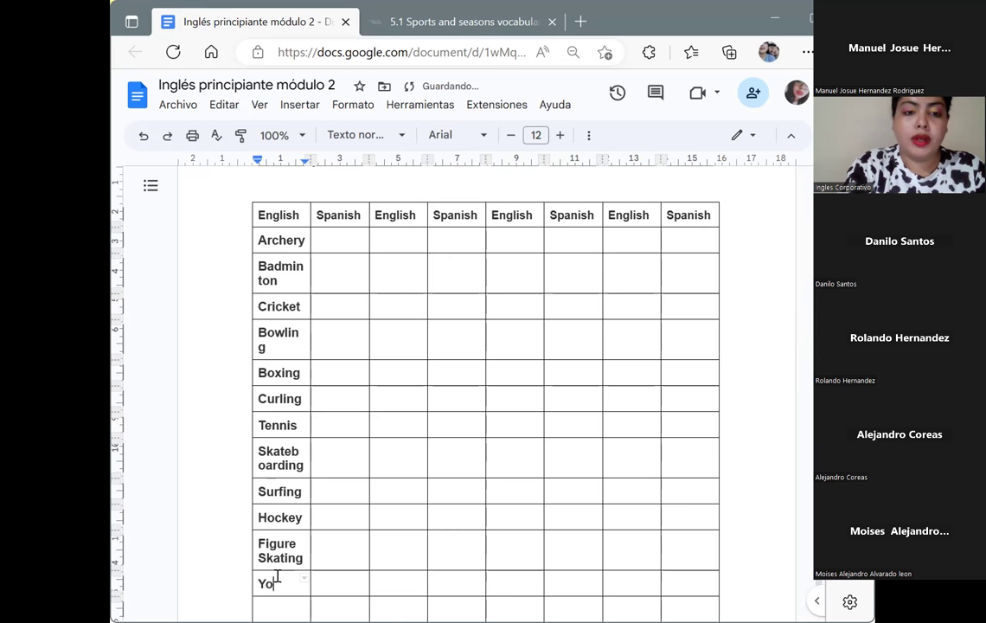
{"action": "type", "text": "ga"}
{"action": "key", "text": "Down"}
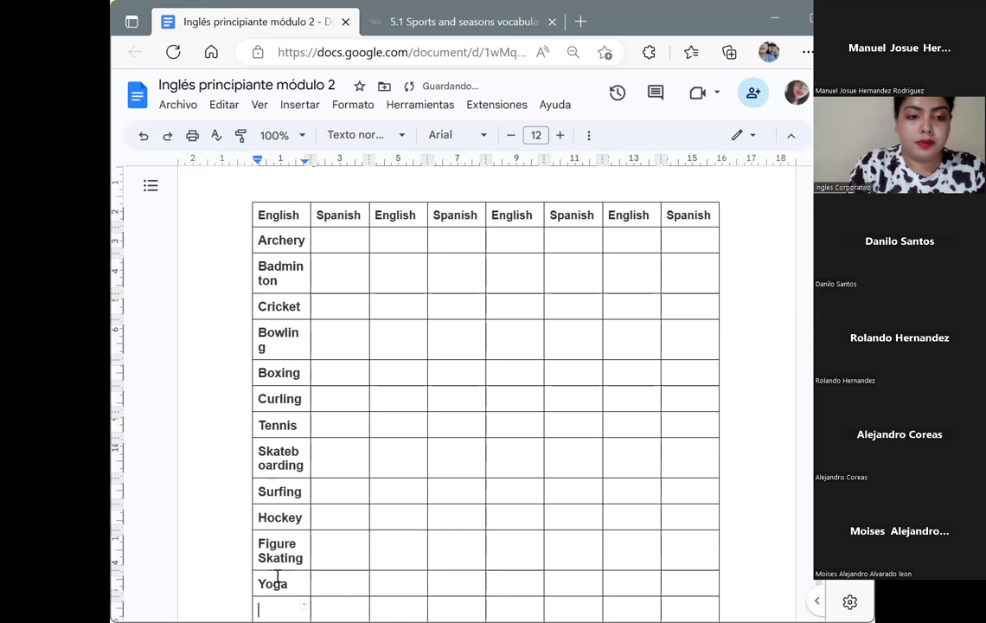
{"action": "scroll", "coordinate": [278, 576], "scroll_direction": "down", "scroll_amount": 1}
{"action": "type", "text": "Fencing"}
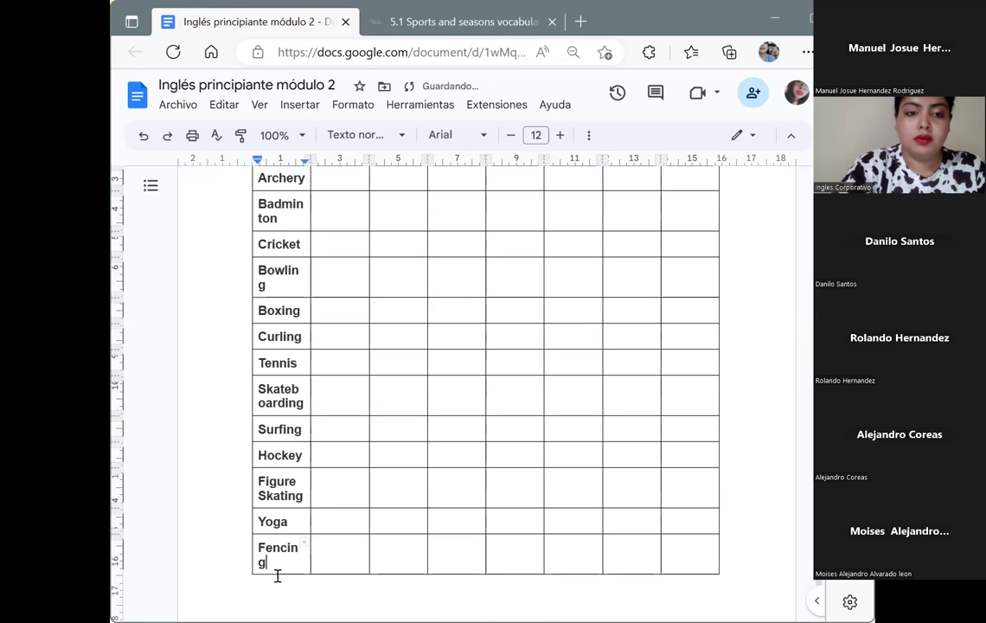
Step: Start the second English column with Fitness and Gymnastics in the first two rows below the header
{"action": "left_click", "coordinate": [413, 182]}
{"action": "scroll", "coordinate": [413, 181], "scroll_direction": "up", "scroll_amount": 1}
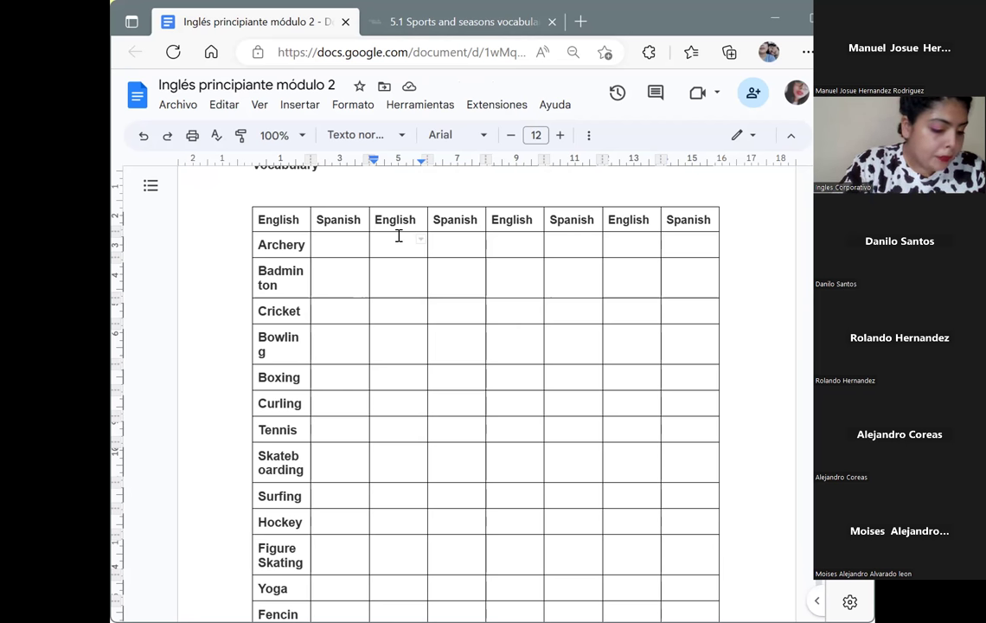
{"action": "type", "text": "Fitness"}
{"action": "key", "text": "Down"}
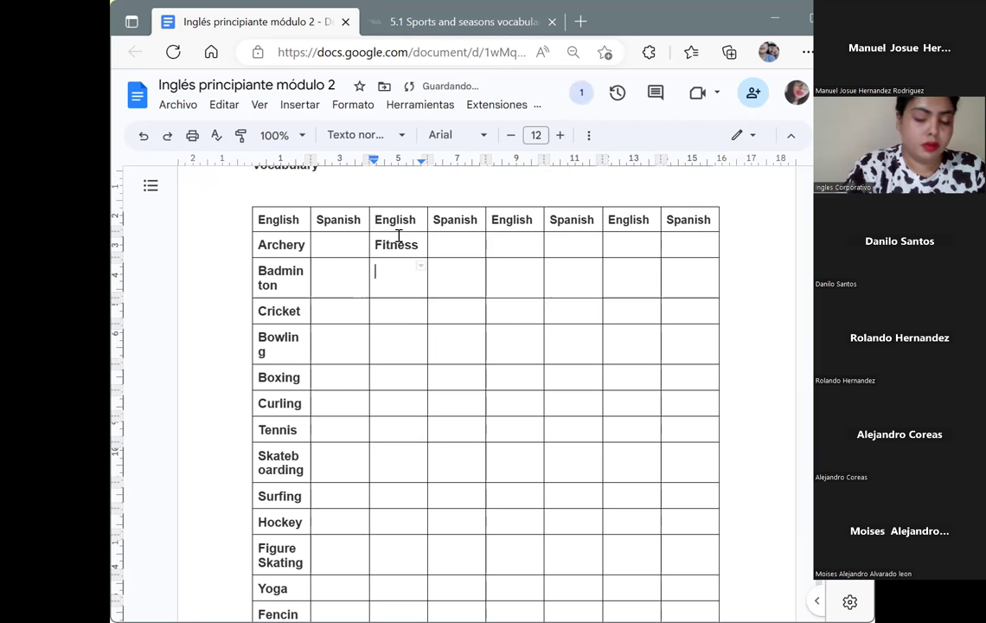
{"action": "type", "text": "Gymnastics"}
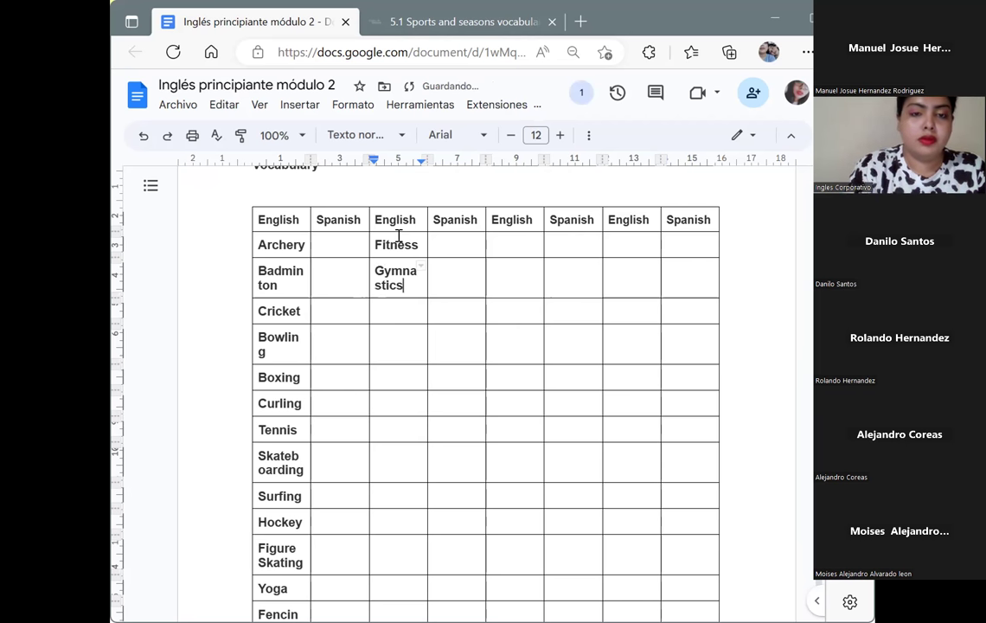
Step: Add Karate and Volleyball below Gymnastics in the second English column
{"action": "key", "text": "Down"}
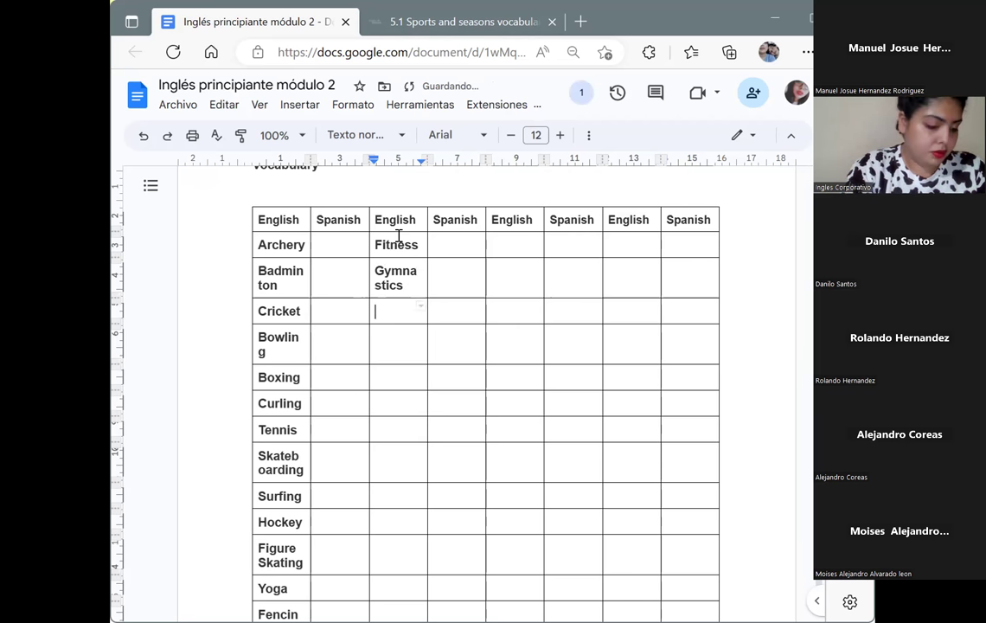
{"action": "type", "text": "Karate"}
{"action": "key", "text": "Down"}
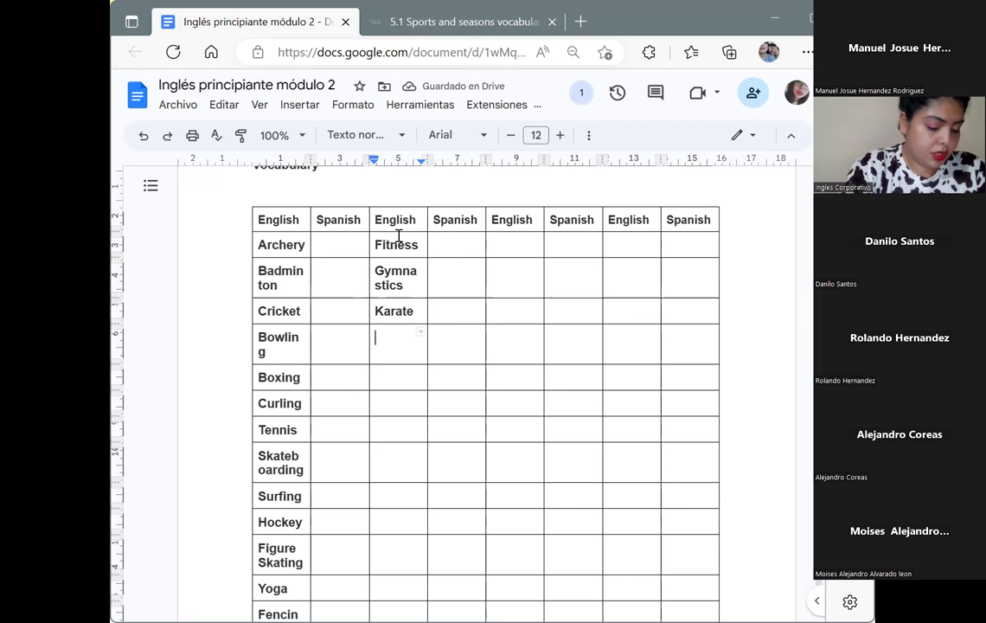
{"action": "type", "text": "Volleyball"}
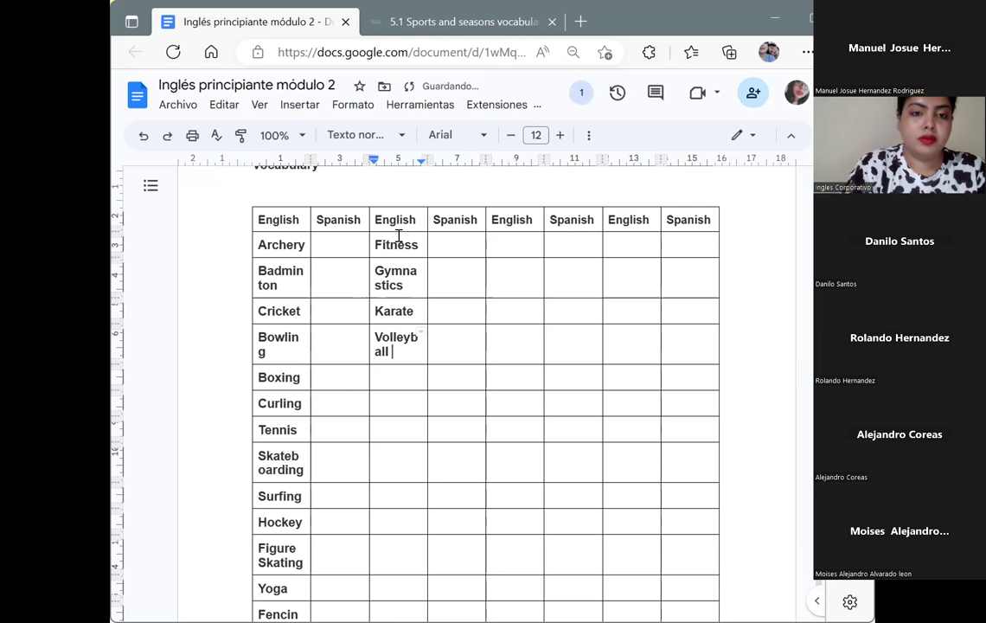
Step: Add Weightlifting and Basket ball in the next two rows of the second English column, below Volleyball
{"action": "key", "text": "Down"}
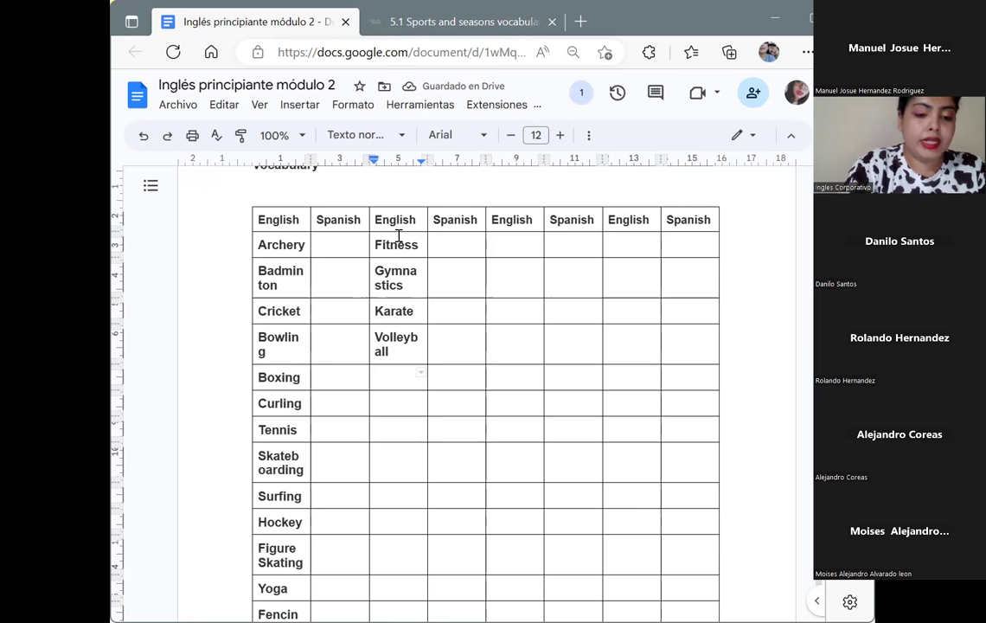
{"action": "type", "text": "Weig"}
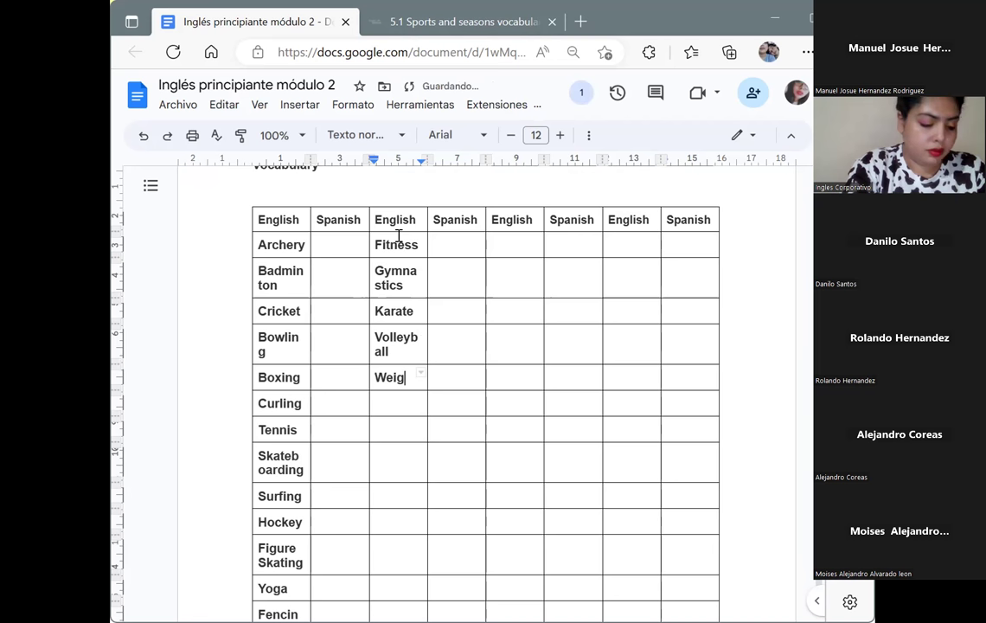
{"action": "type", "text": "htli"}
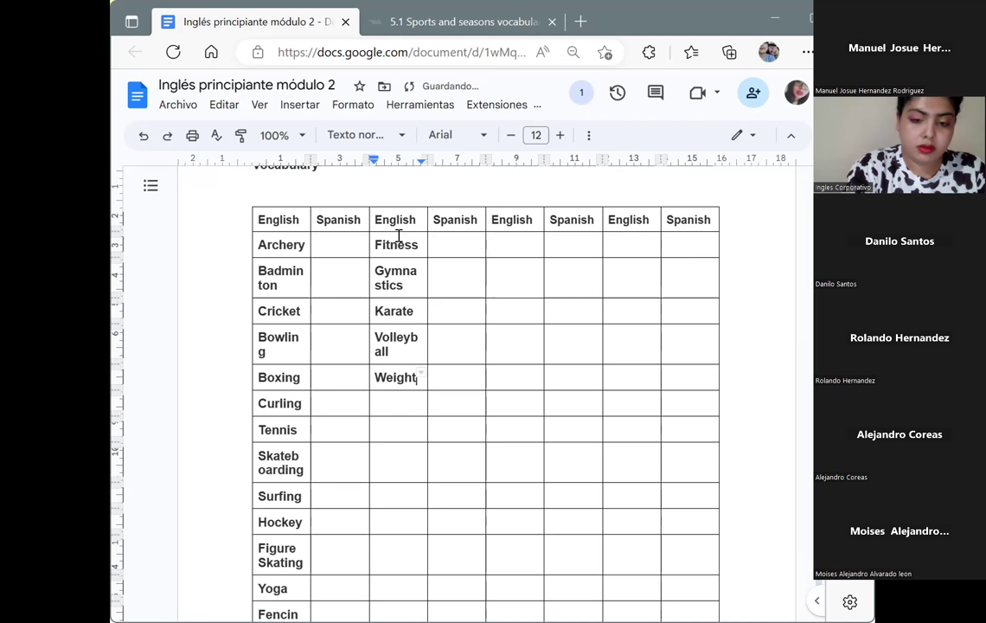
{"action": "type", "text": "fting"}
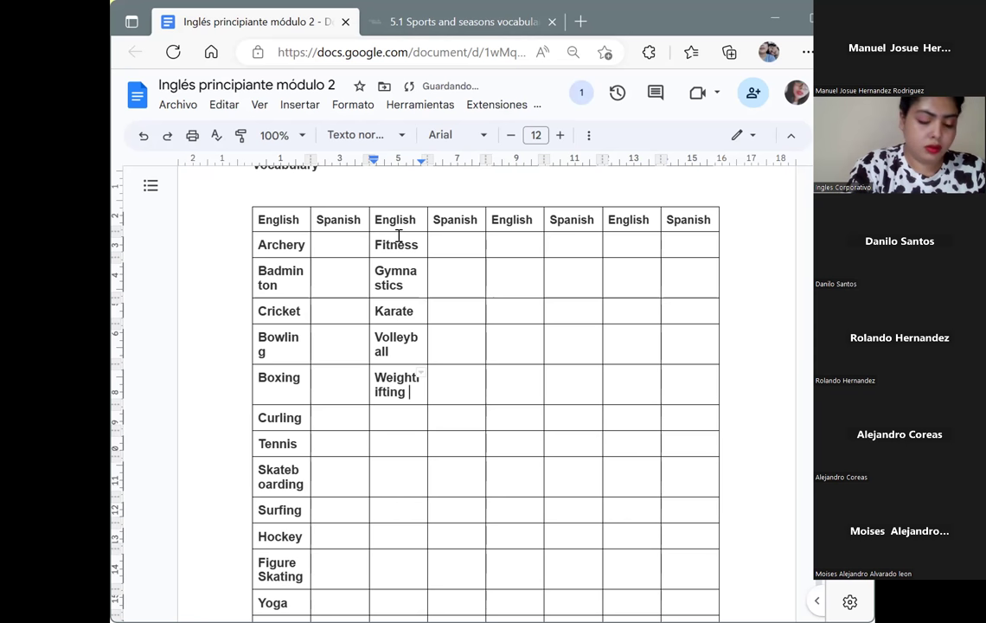
{"action": "key", "text": "Down"}
{"action": "type", "text": "Bak"}
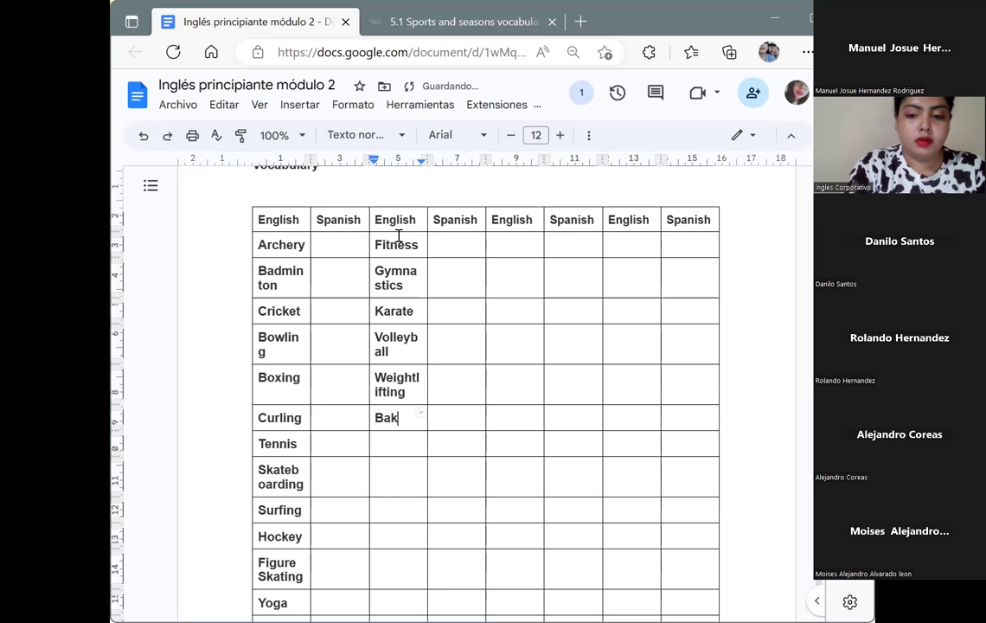
{"action": "key", "text": "BackSpace"}
{"action": "type", "text": "sket ba"}
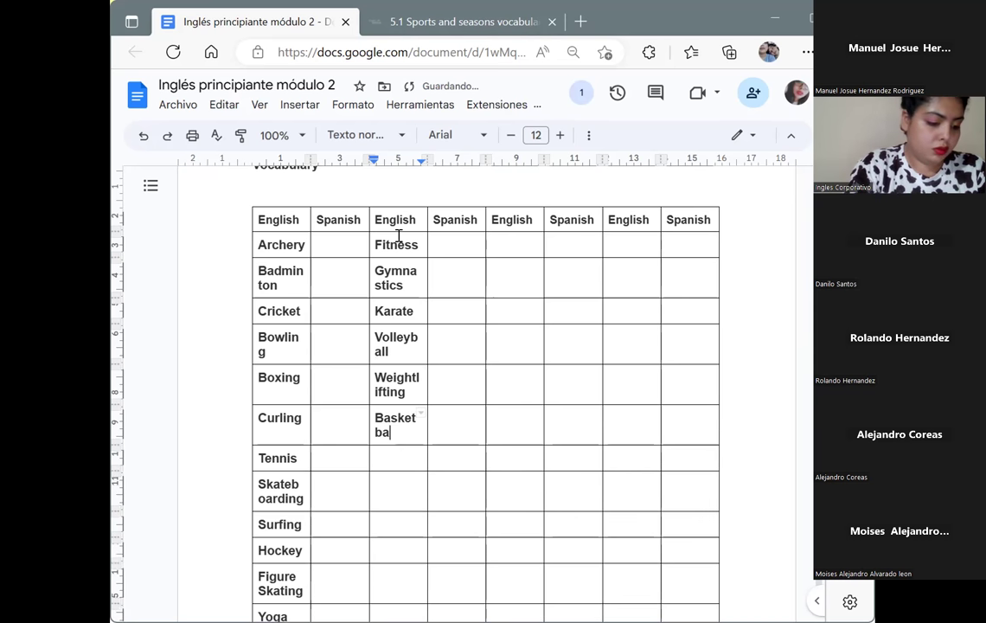
{"action": "type", "text": "ll"}
Step: Add Baseball and Rugby below Basket ball in the second English column
{"action": "key", "text": "Down"}
{"action": "type", "text": "Baseball"}
{"action": "key", "text": "Down"}
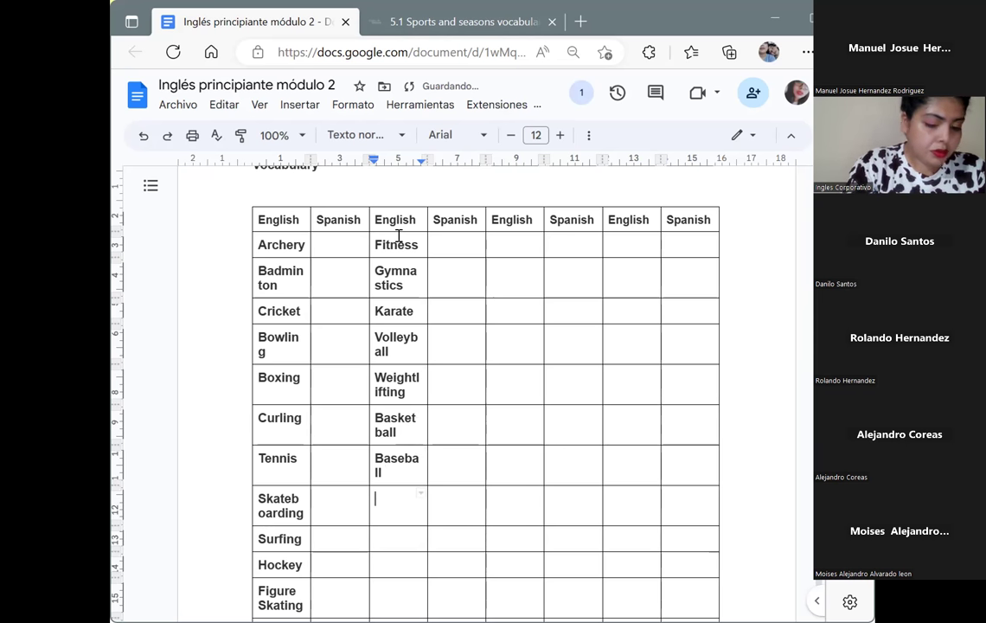
{"action": "type", "text": "Rugby"}
Step: Add Wrestling and High Jumping below Rugby in the second English column
{"action": "key", "text": "Down"}
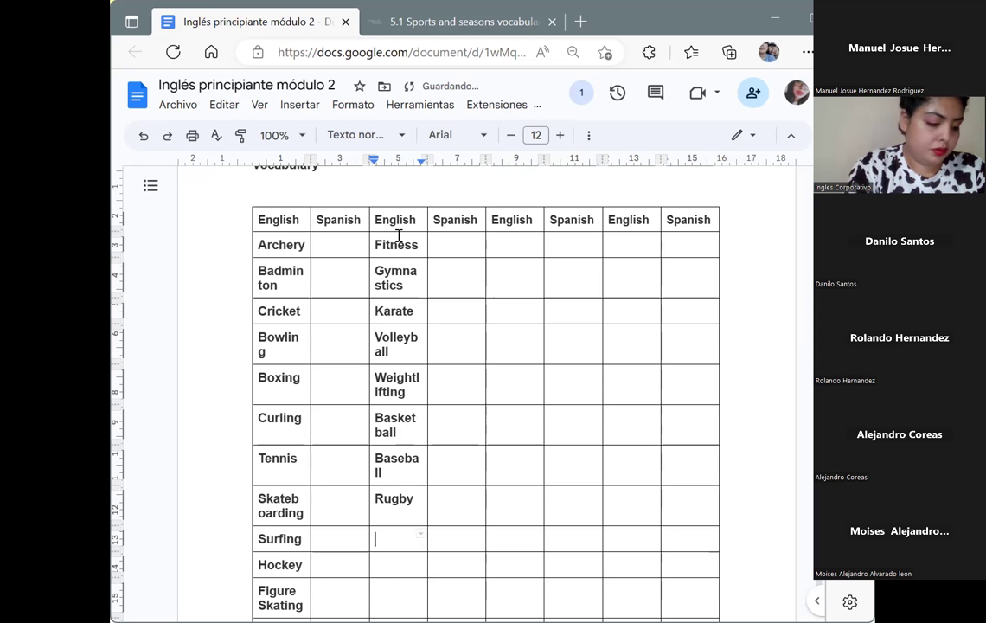
{"action": "type", "text": "Wrestling"}
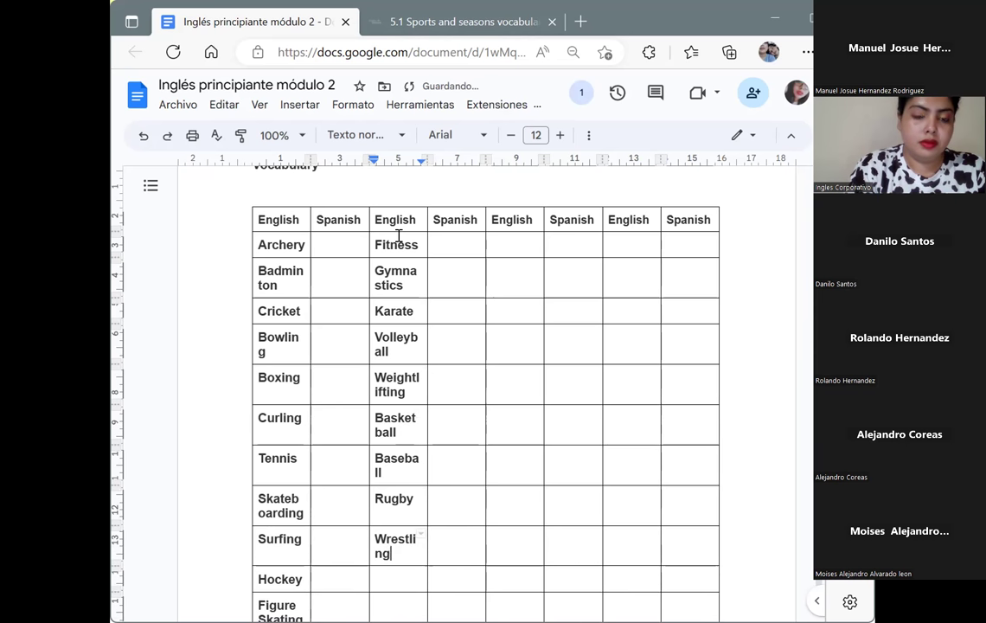
{"action": "key", "text": "Down"}
{"action": "type", "text": "High"}
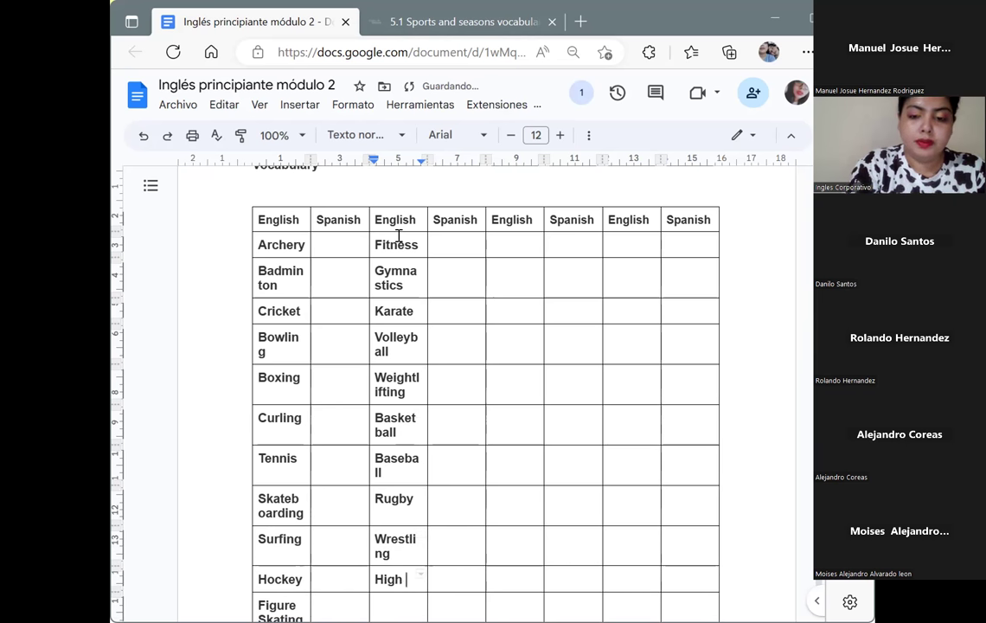
{"action": "type", "text": " Jumping"}
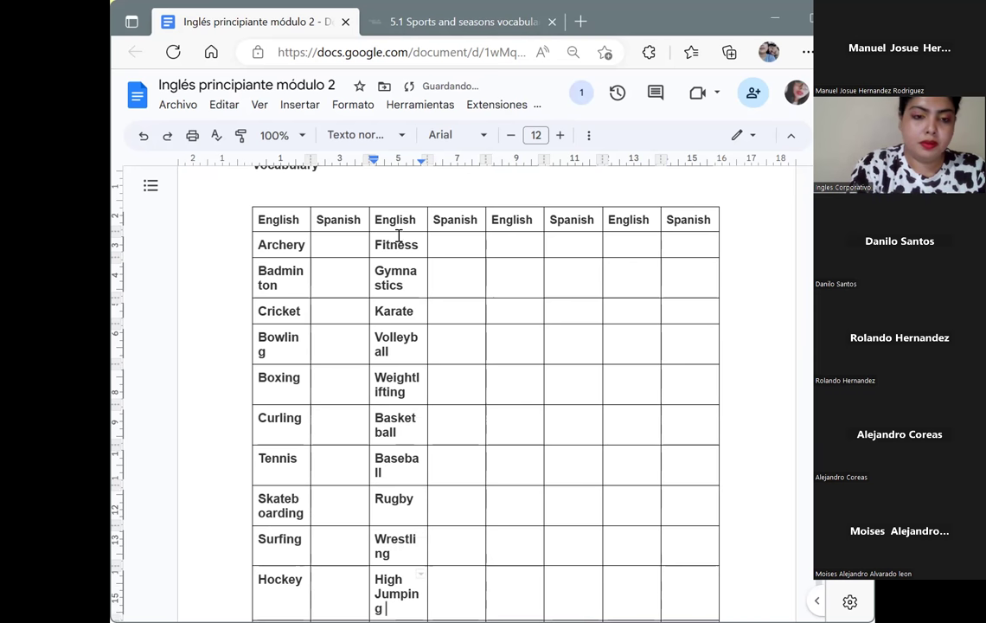
Step: Enter "Hand gliding" below High Jumping in the second English column and move on to the row beneath it
{"action": "key", "text": "Down"}
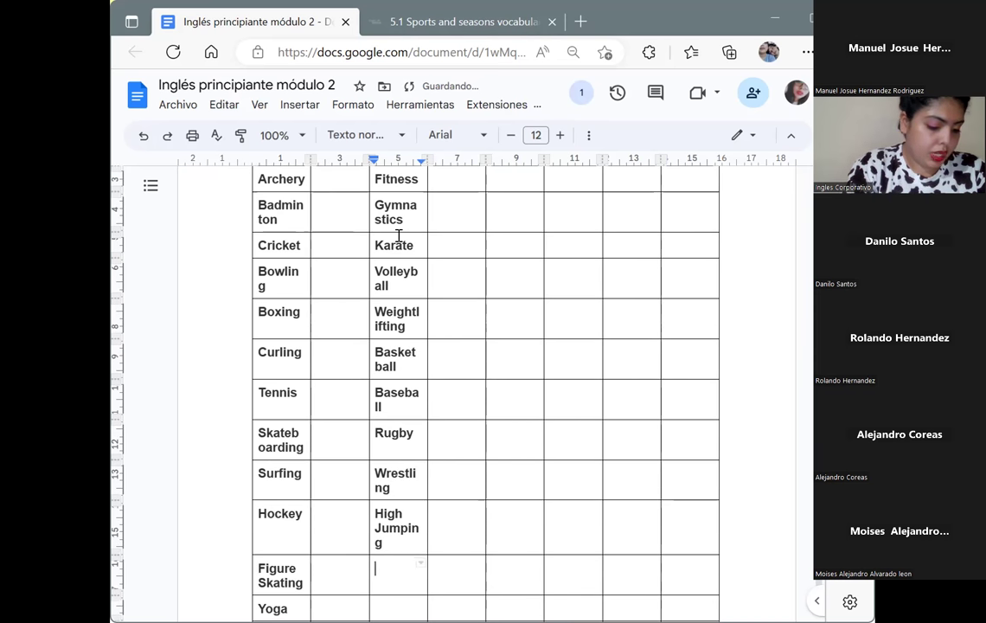
{"action": "type", "text": "Han"}
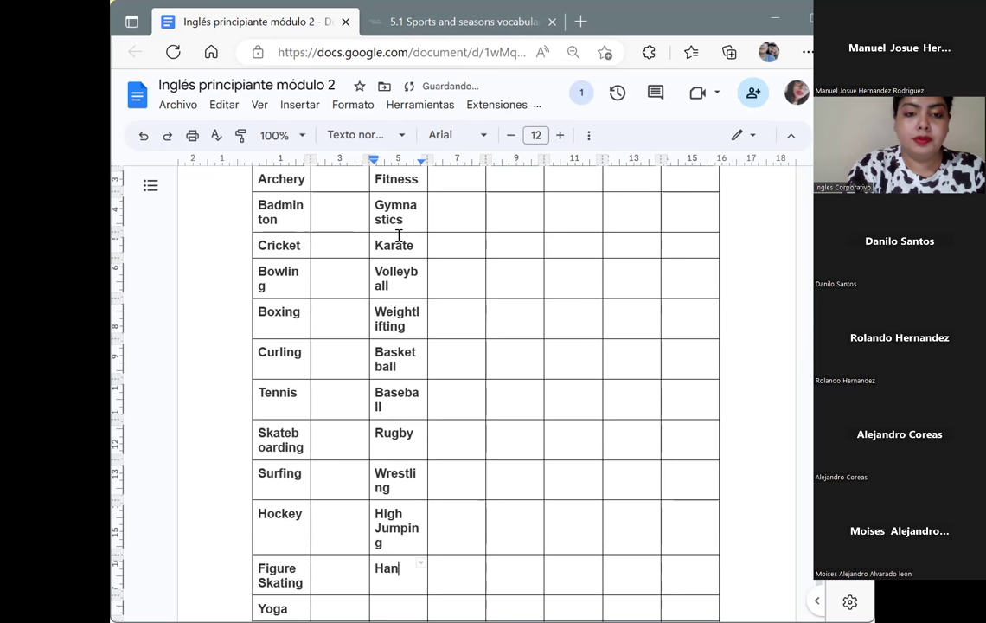
{"action": "type", "text": "d gliding"}
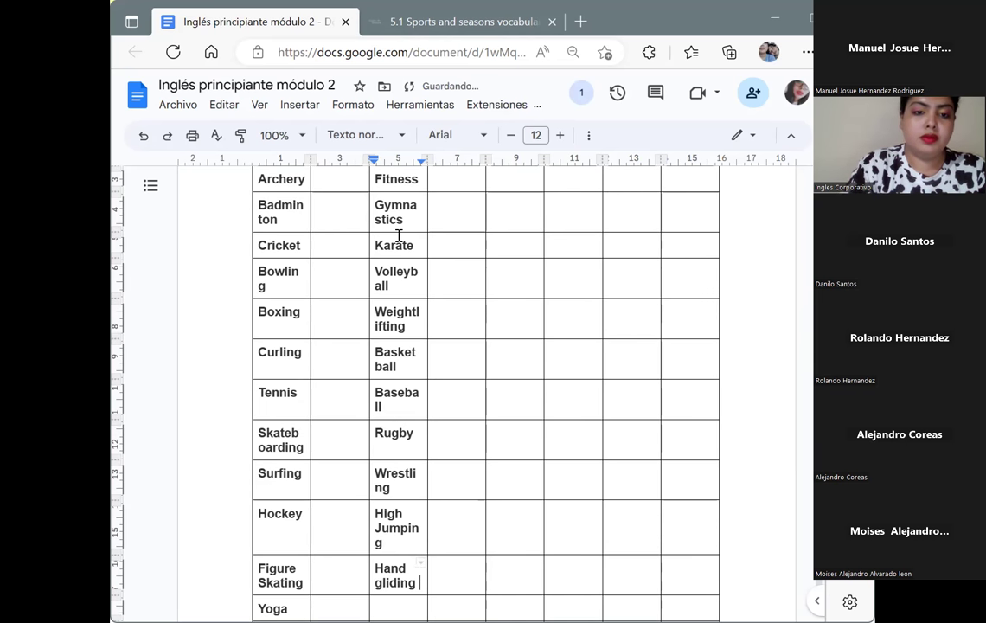
{"action": "key", "text": "Down"}
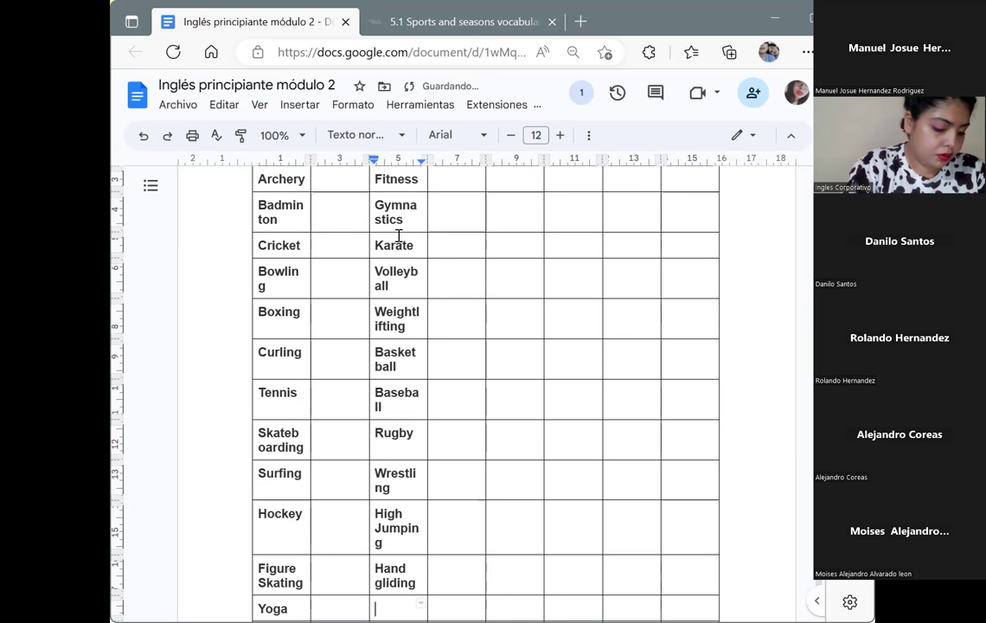
Step: Add "Car racing" and "Cycling" in the last two rows of the second English column, below Hand gliding
{"action": "type", "text": "Car"}
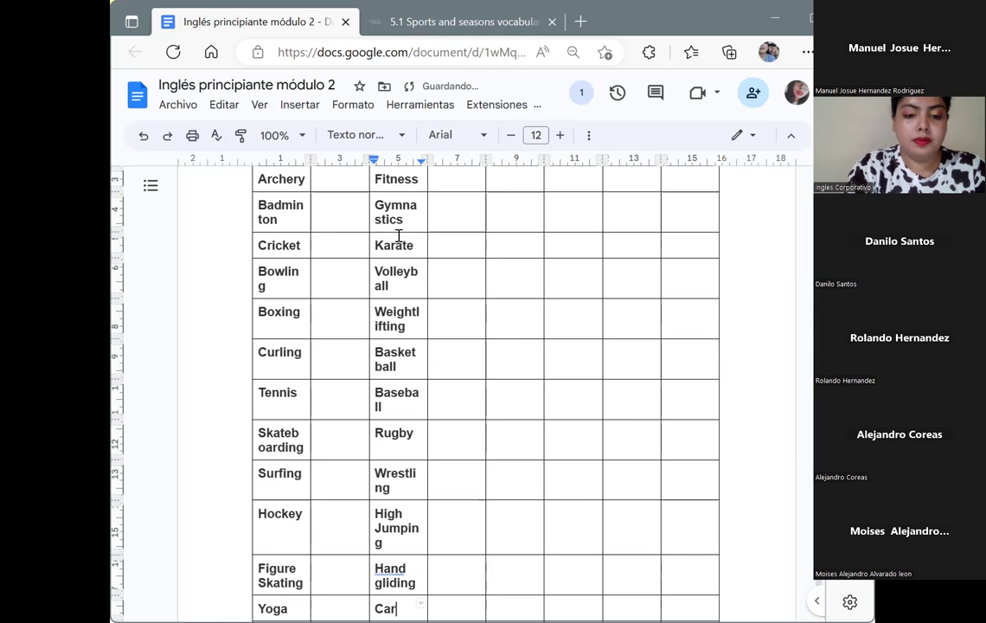
{"action": "type", "text": " racing"}
{"action": "key", "text": "Down"}
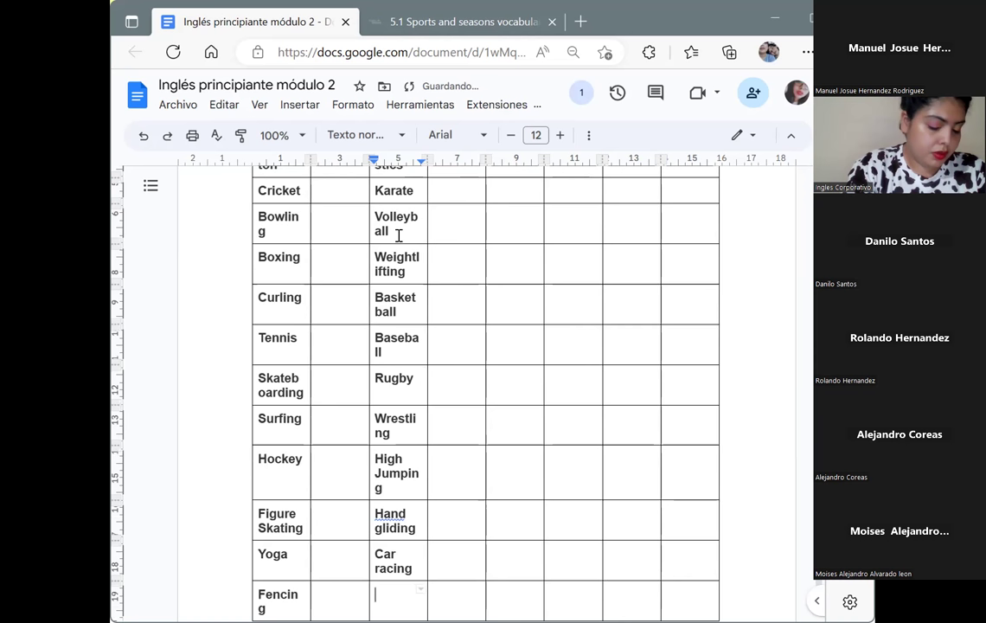
{"action": "type", "text": "Cycling"}
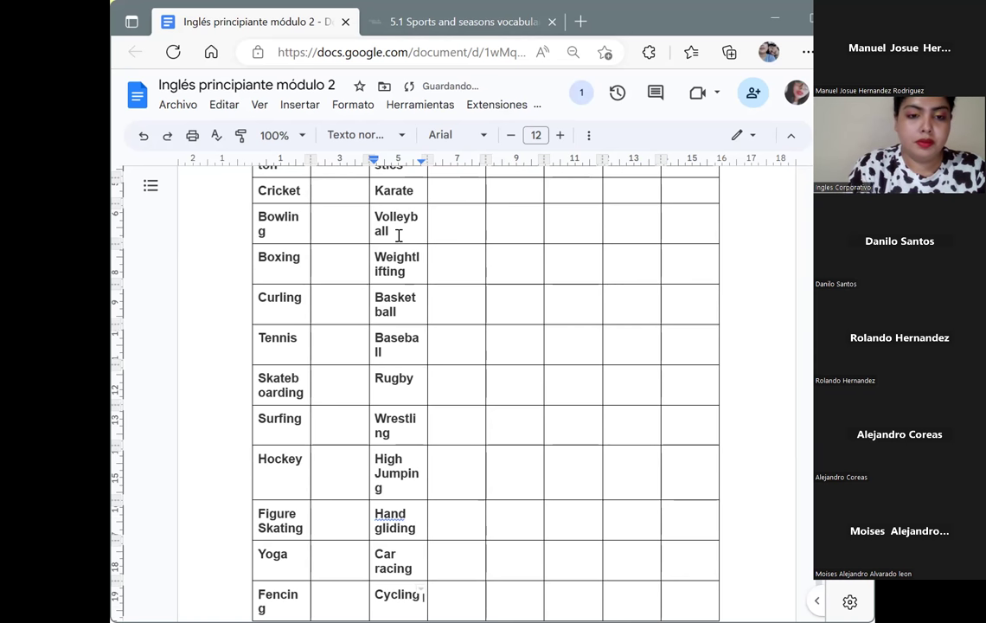
{"action": "key", "text": "Down"}
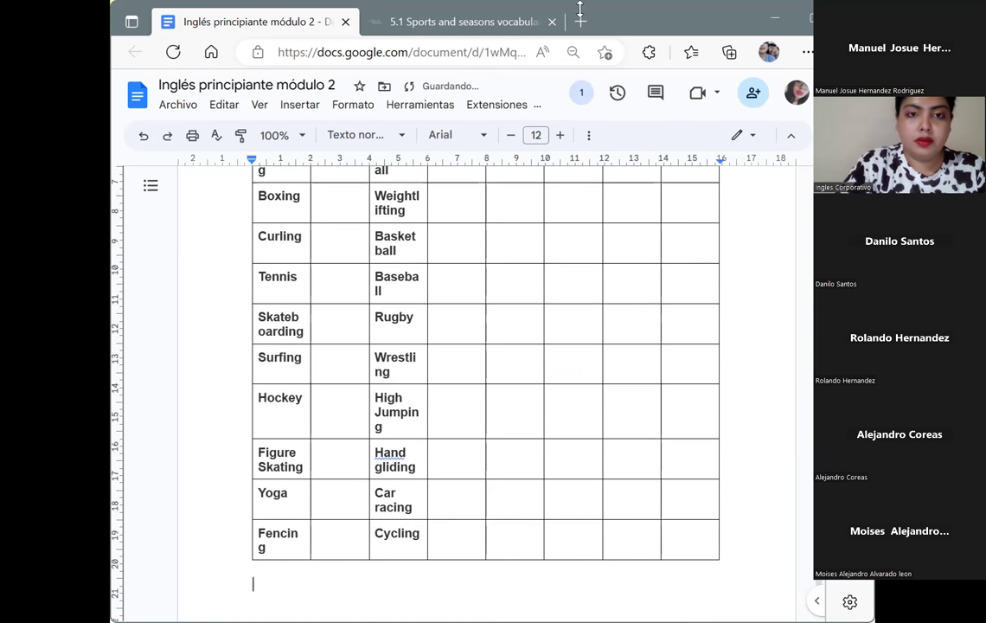
Step: Enter "Running" and "Table tennis" in the first two rows under the third English heading
{"action": "left_click", "coordinate": [515, 206]}
{"action": "scroll", "coordinate": [515, 205], "scroll_direction": "up", "scroll_amount": 3}
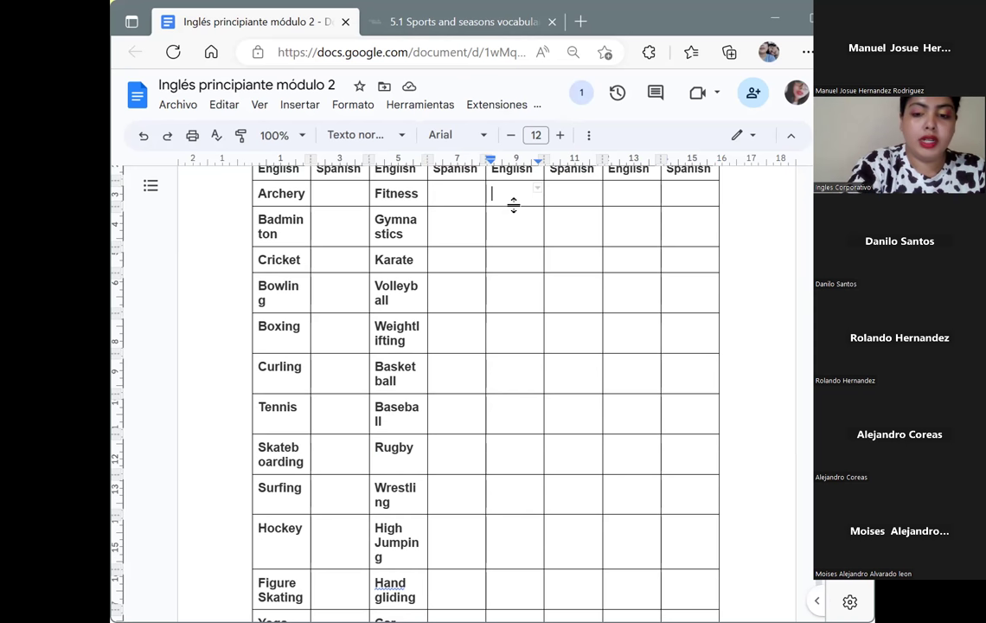
{"action": "type", "text": "Running"}
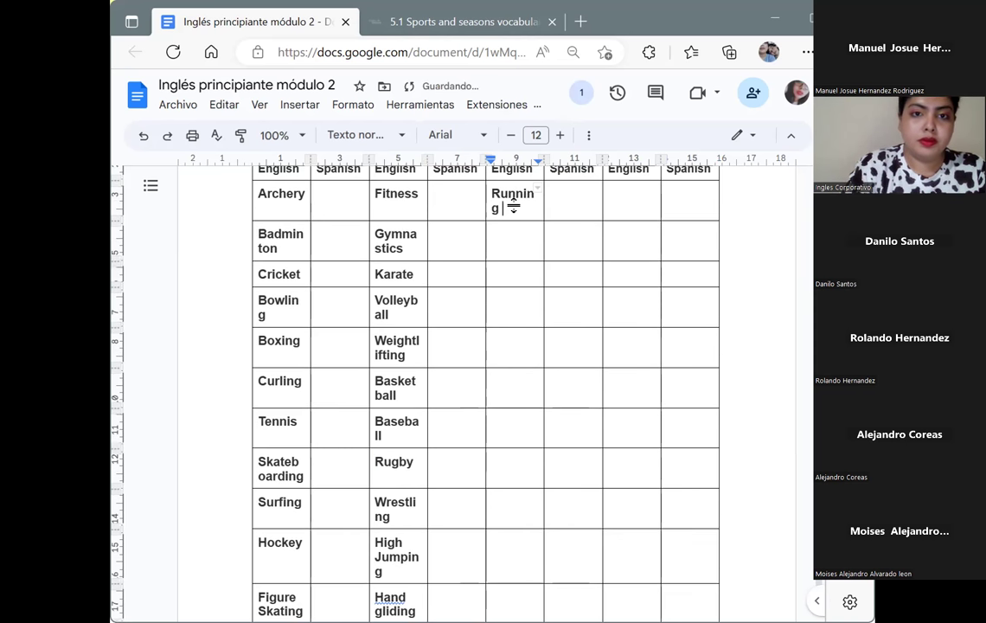
{"action": "key", "text": "Down"}
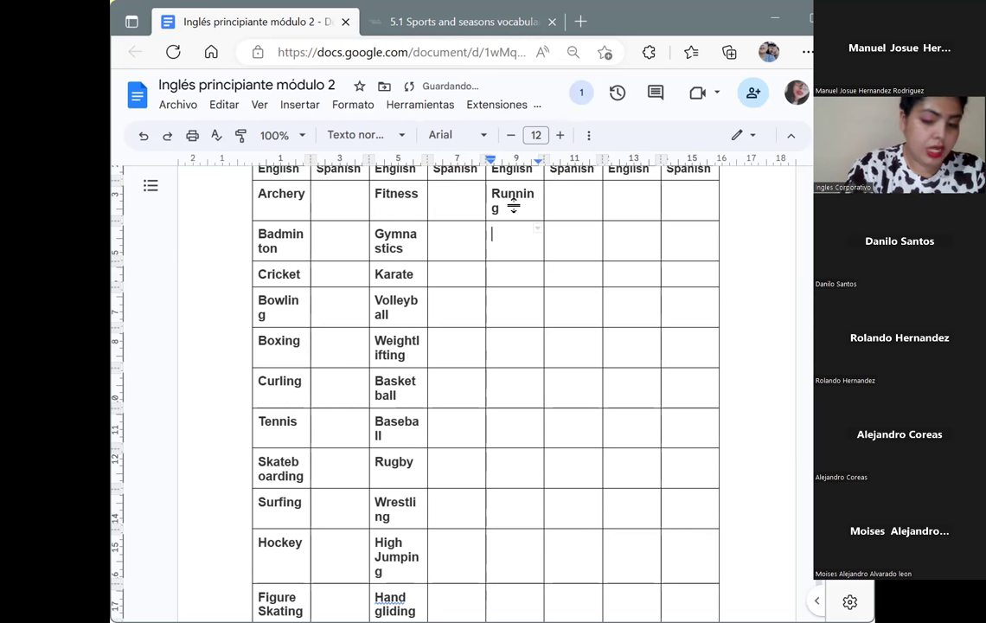
{"action": "type", "text": "Table tennis"}
{"action": "key", "text": "Down"}
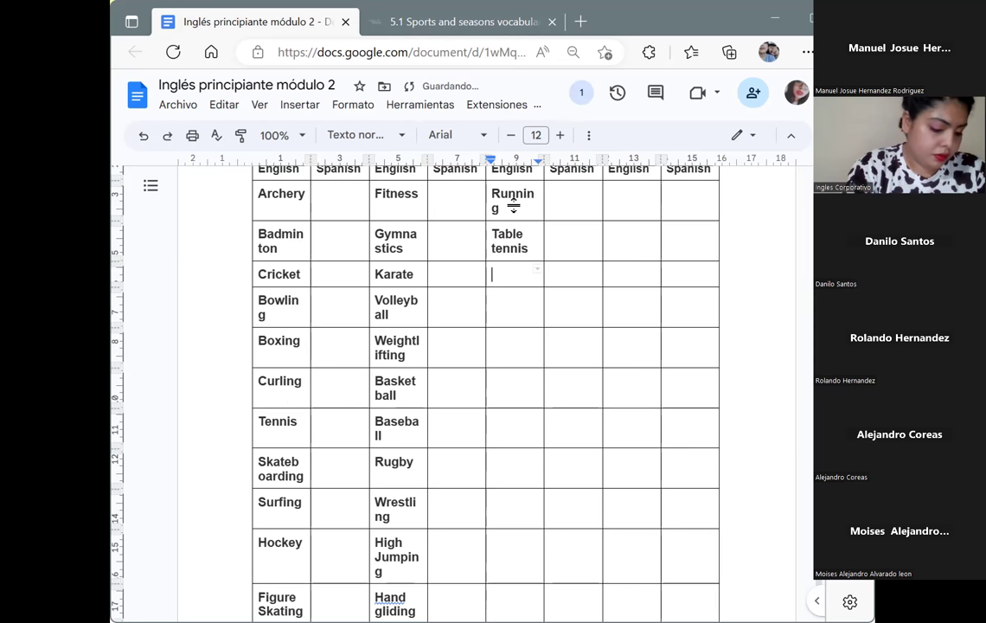
Step: Add "Fishing" and "Judo" below Table tennis in the third English column
{"action": "type", "text": "Fishing"}
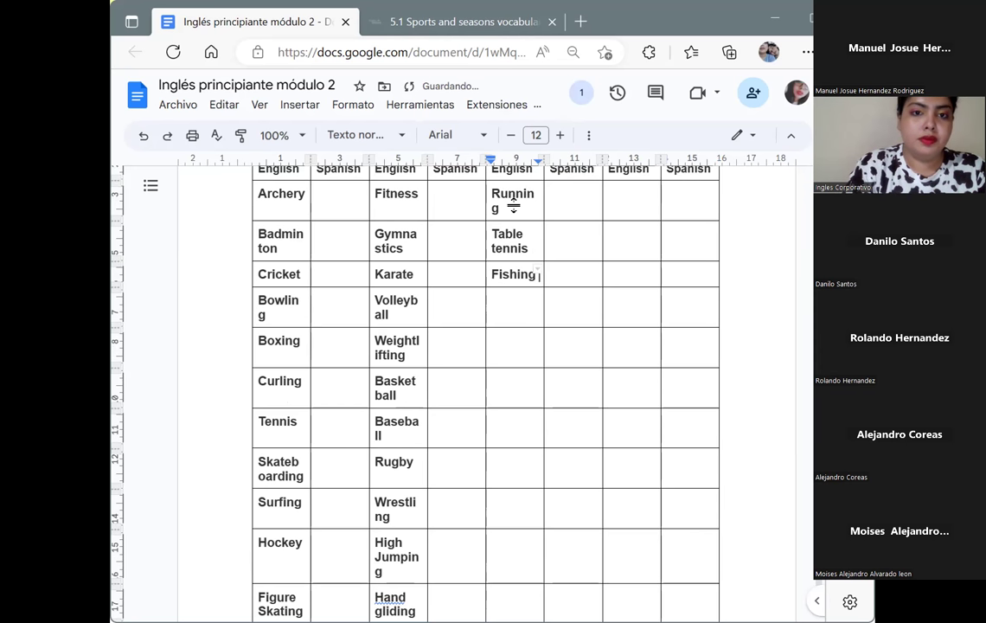
{"action": "key", "text": "Down"}
{"action": "type", "text": "Judo"}
{"action": "key", "text": "Down"}
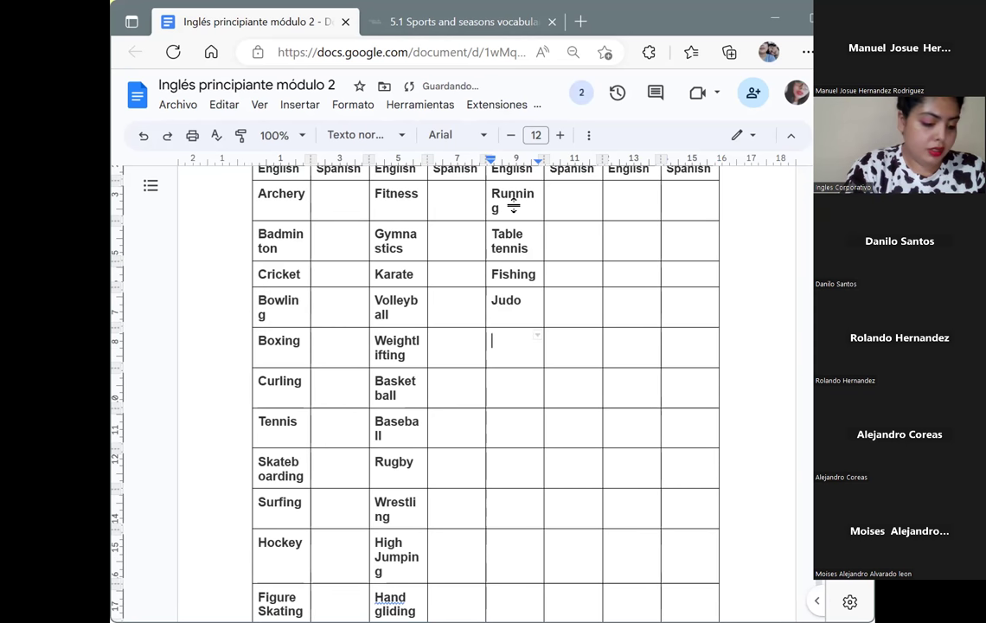
Step: Add "Climbing" and "Billiards pool" below Judo in the third English column
{"action": "type", "text": "K"}
{"action": "key", "text": "BackSpace"}
{"action": "type", "text": "C"}
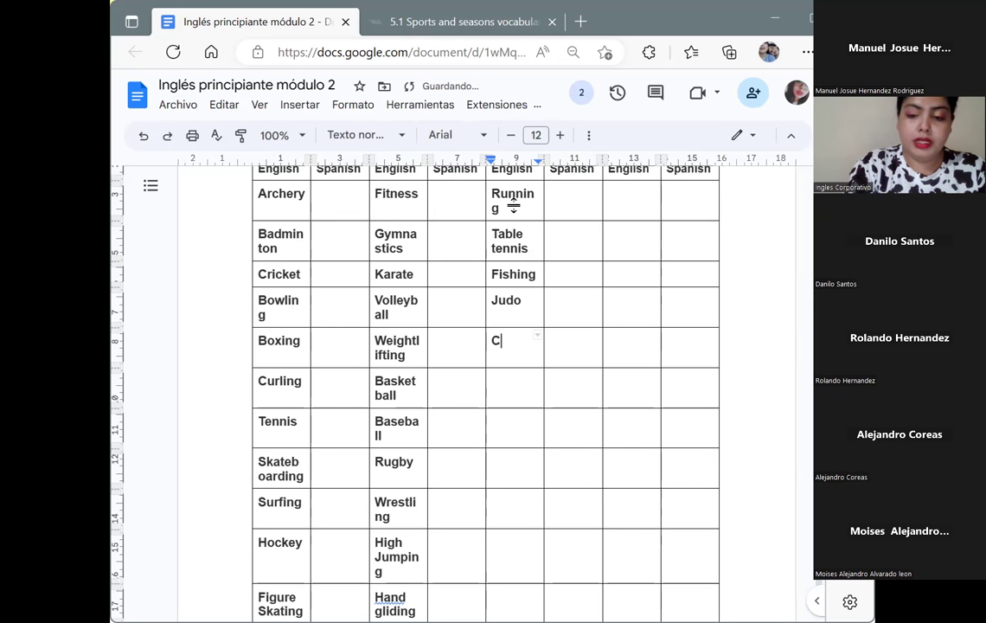
{"action": "type", "text": "limbing"}
{"action": "key", "text": "Down"}
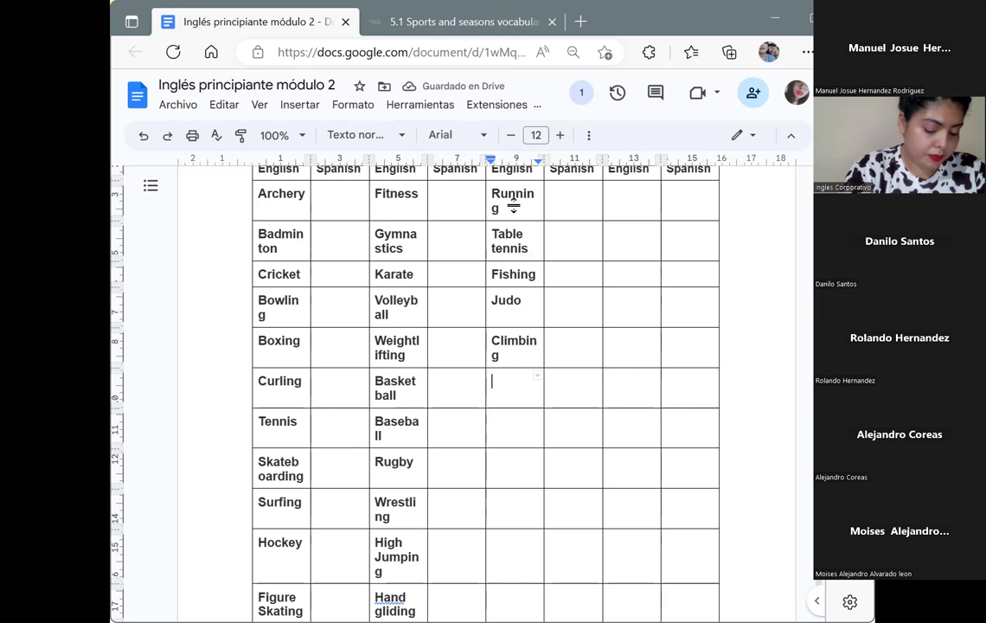
{"action": "type", "text": "Billia"}
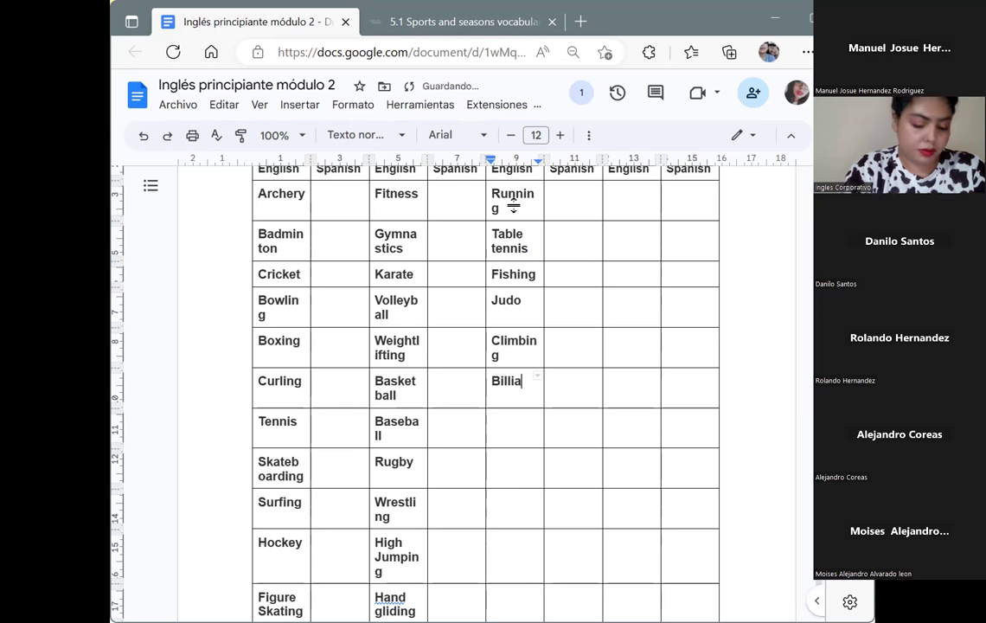
{"action": "type", "text": "rds pool"}
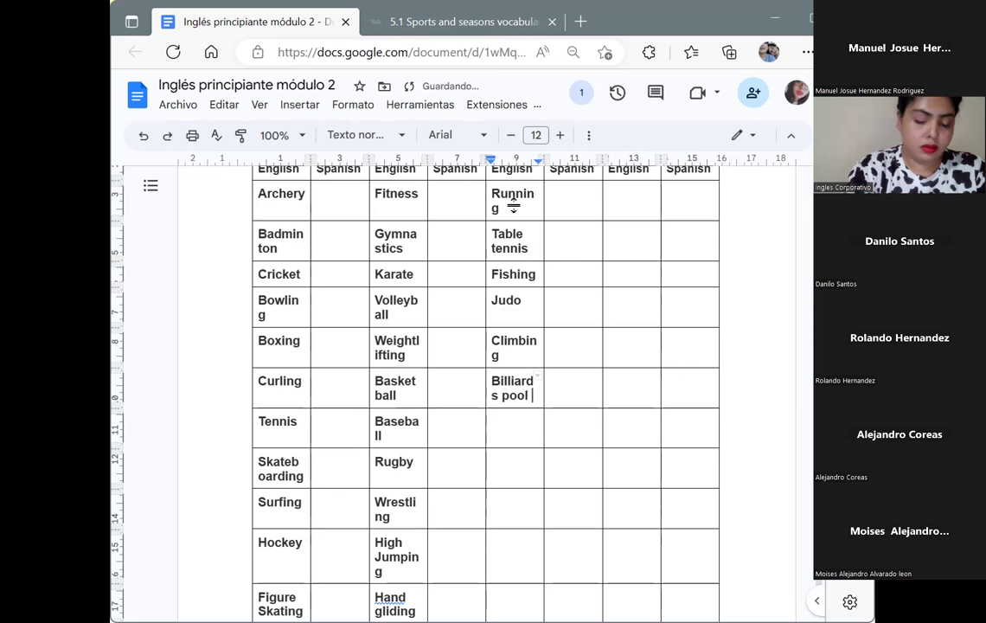
{"action": "key", "text": "Down"}
Step: Add "Shooting" and "Horse racing" below Billiards pool in the third English column
{"action": "type", "text": "Shooting"}
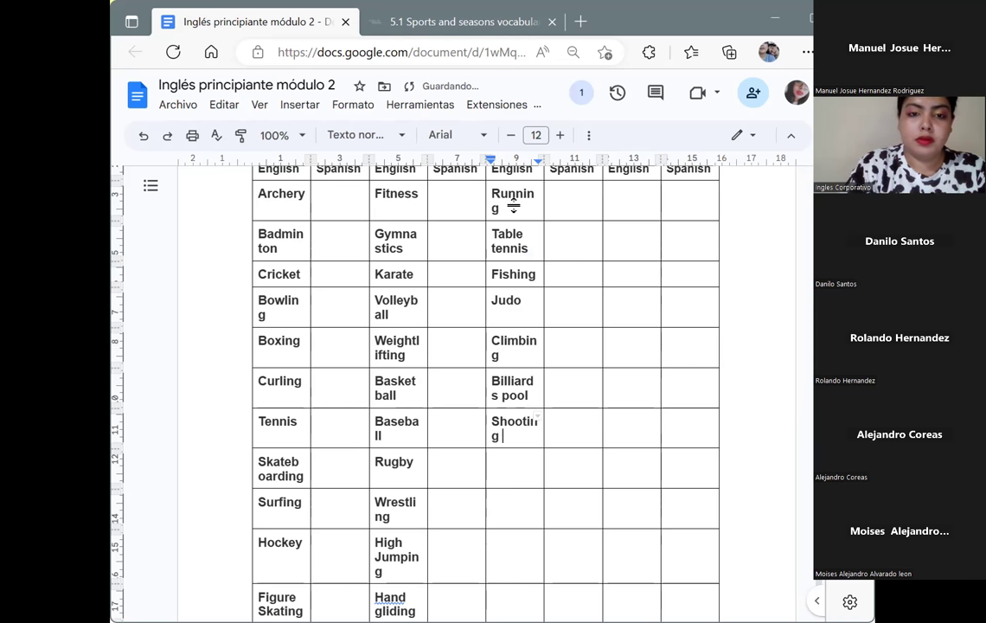
{"action": "key", "text": "Down"}
{"action": "type", "text": "Horse "}
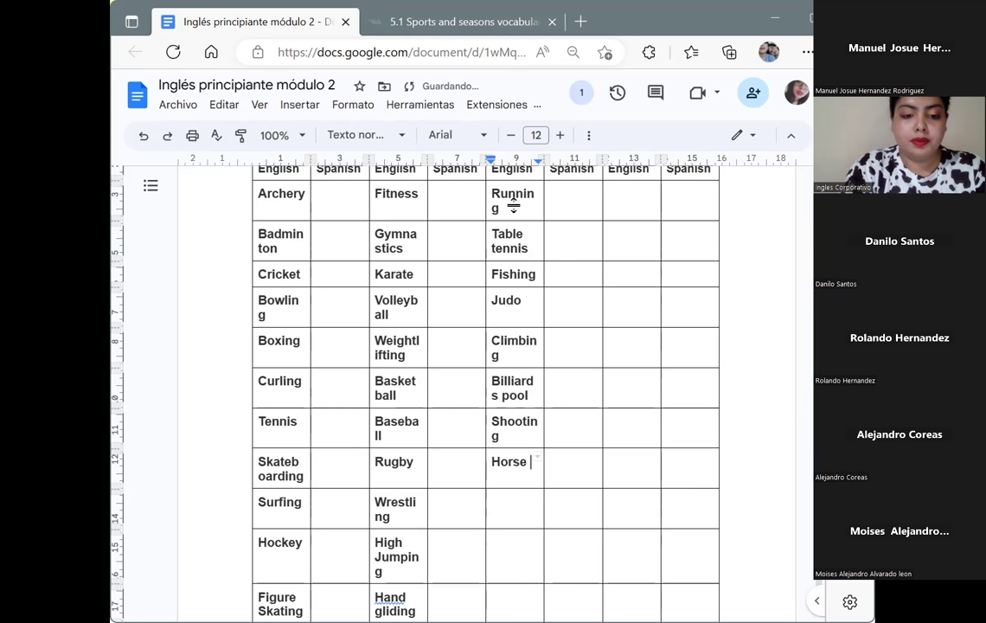
{"action": "type", "text": "racing"}
{"action": "key", "text": "Down"}
Step: Add "Horseback riding", "Golf" and "soccer" in the next three rows of the third English column, below Horse racing
{"action": "type", "text": "Horse"}
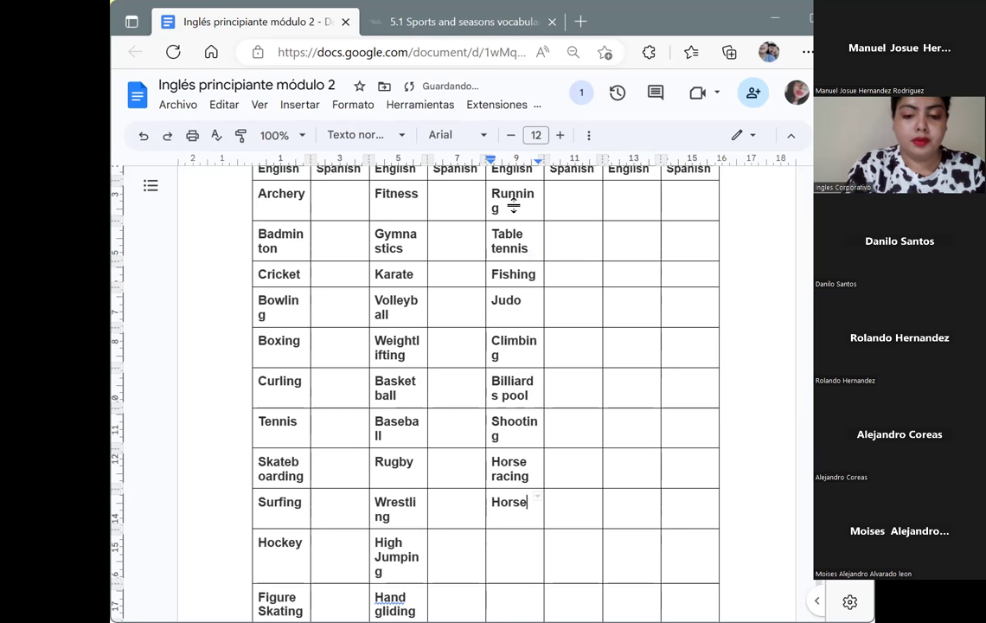
{"action": "type", "text": "back "}
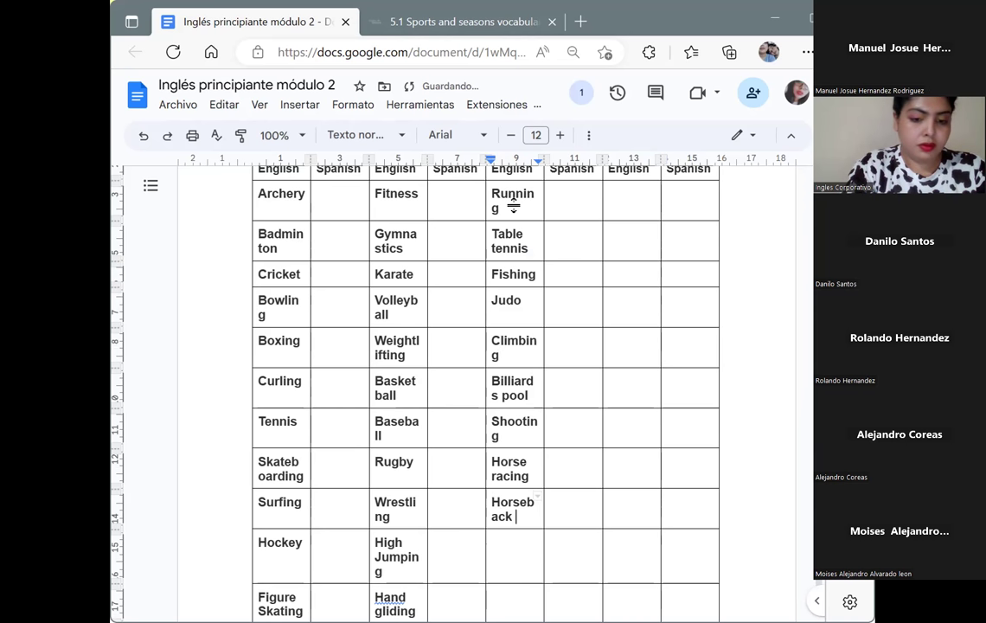
{"action": "type", "text": "riding"}
{"action": "key", "text": "Down"}
{"action": "type", "text": "Golf"}
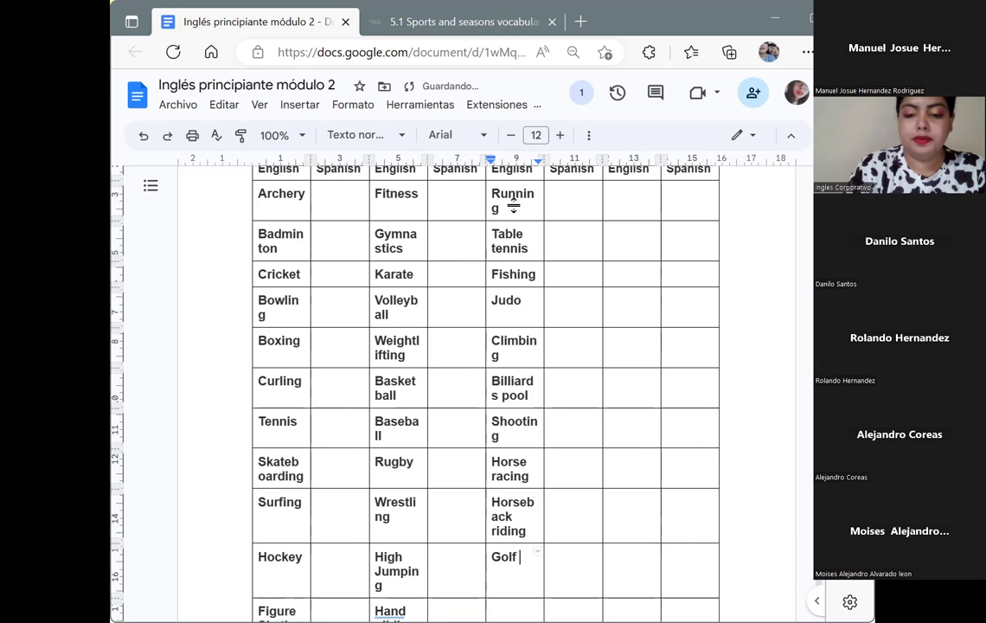
{"action": "key", "text": "Down"}
{"action": "type", "text": "s"}
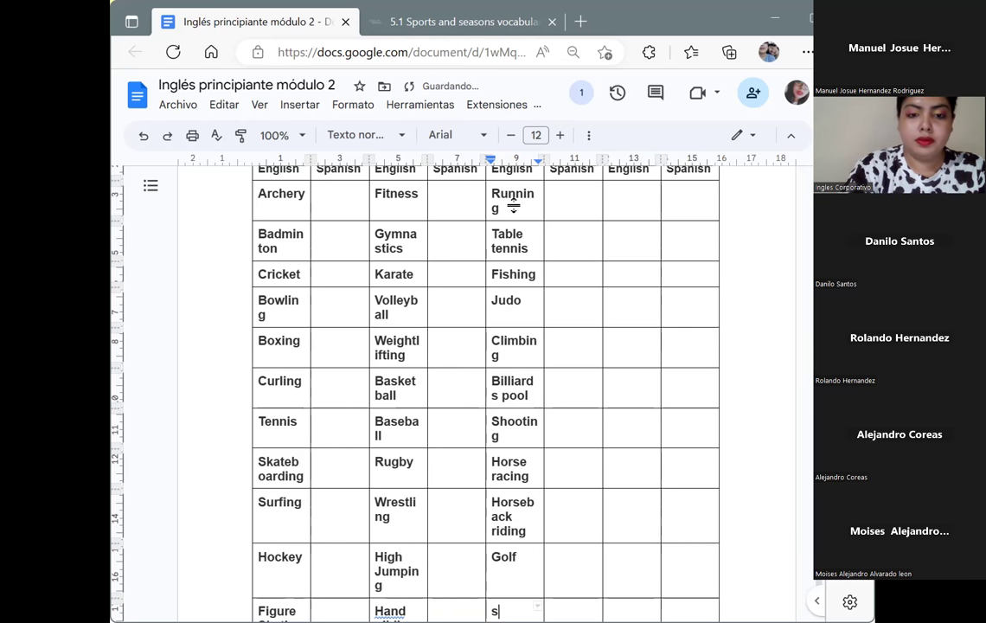
{"action": "type", "text": "occer"}
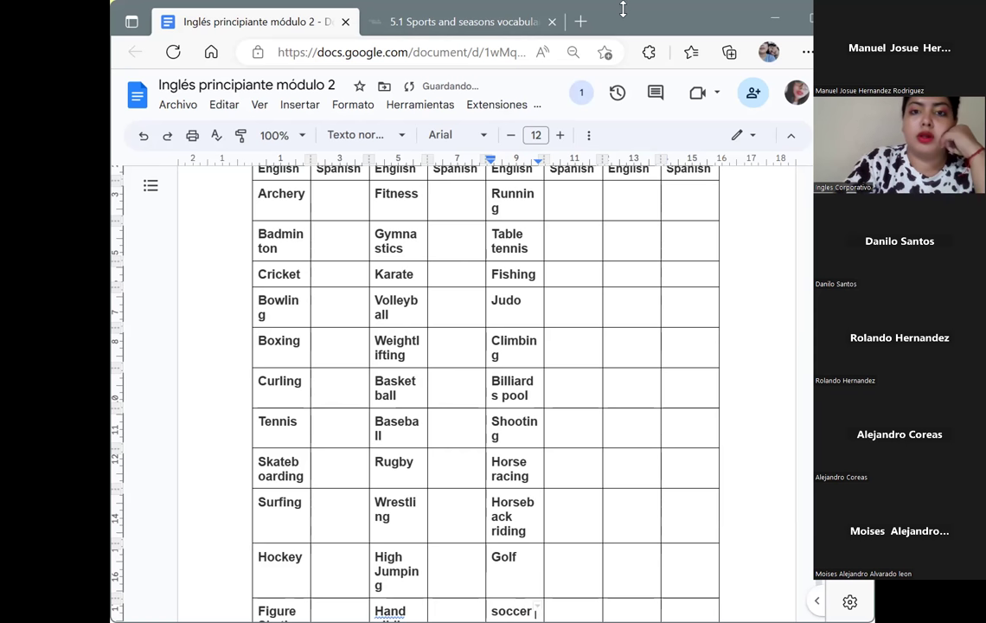
{"action": "scroll", "coordinate": [667, 214], "scroll_direction": "up", "scroll_amount": 1}
{"action": "left_click", "coordinate": [666, 217]}
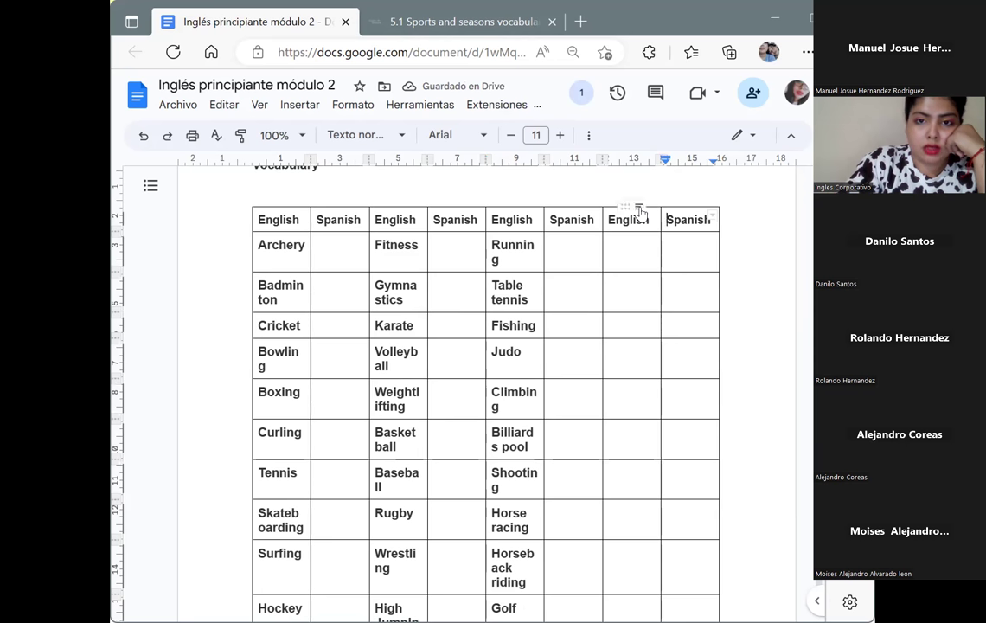
{"action": "left_click_drag", "start_coordinate": [636, 222], "coordinate": [700, 609]}
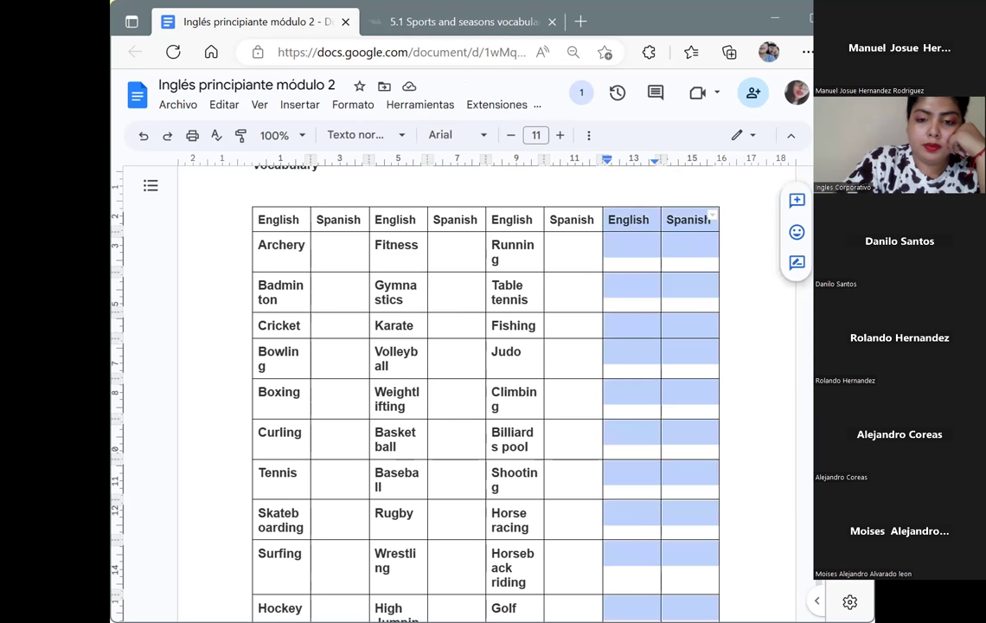
{"action": "left_click", "coordinate": [666, 608]}
{"action": "scroll", "coordinate": [666, 608], "scroll_direction": "down", "scroll_amount": 1}
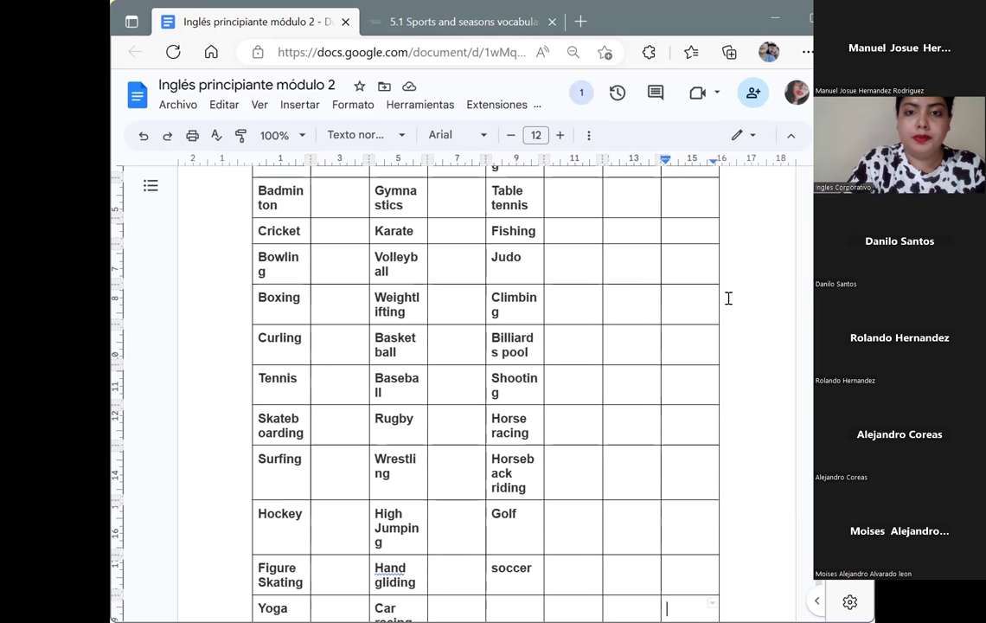
Step: Delete the empty fourth English and Spanish column pair from the vocabulary table
{"action": "scroll", "coordinate": [727, 297], "scroll_direction": "up", "scroll_amount": 1}
{"action": "left_click", "coordinate": [646, 199]}
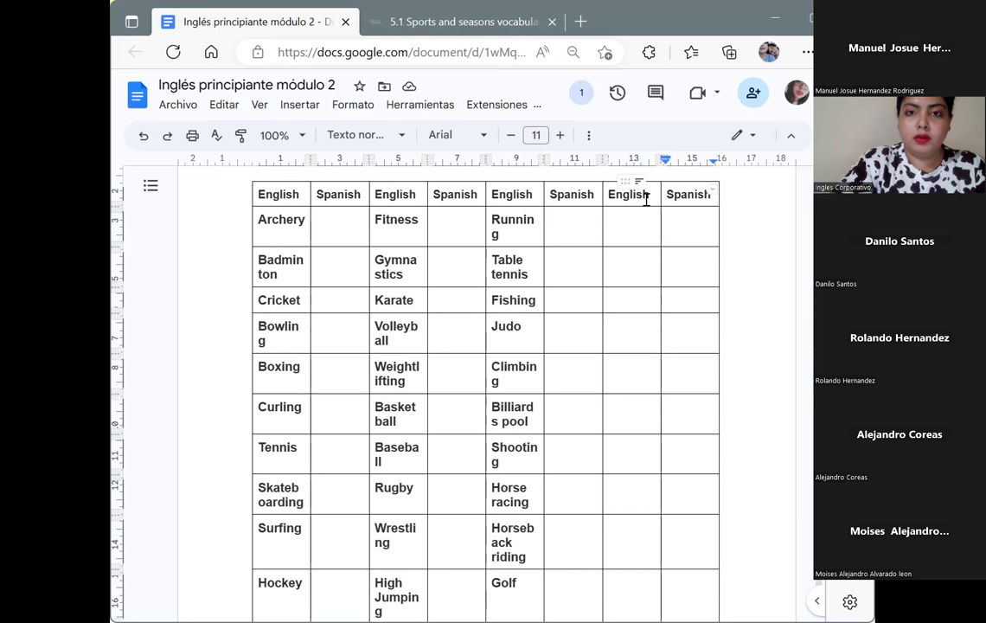
{"action": "left_click", "coordinate": [684, 594], "text": "shift"}
{"action": "key", "text": "ctrl+shift+period"}
{"action": "right_click", "coordinate": [683, 195]}
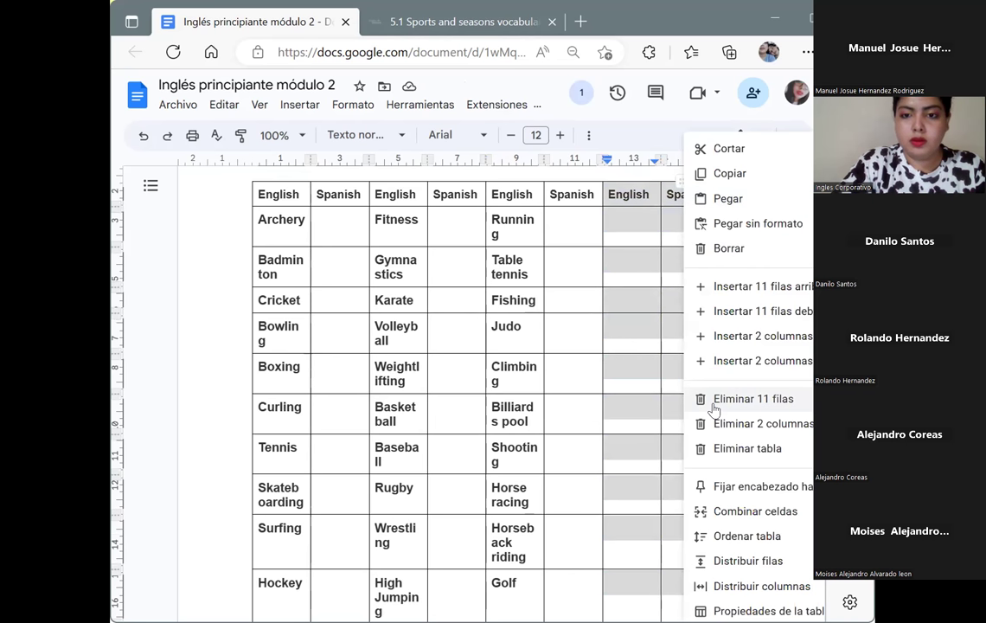
{"action": "left_click", "coordinate": [760, 422]}
{"action": "left_click", "coordinate": [764, 411]}
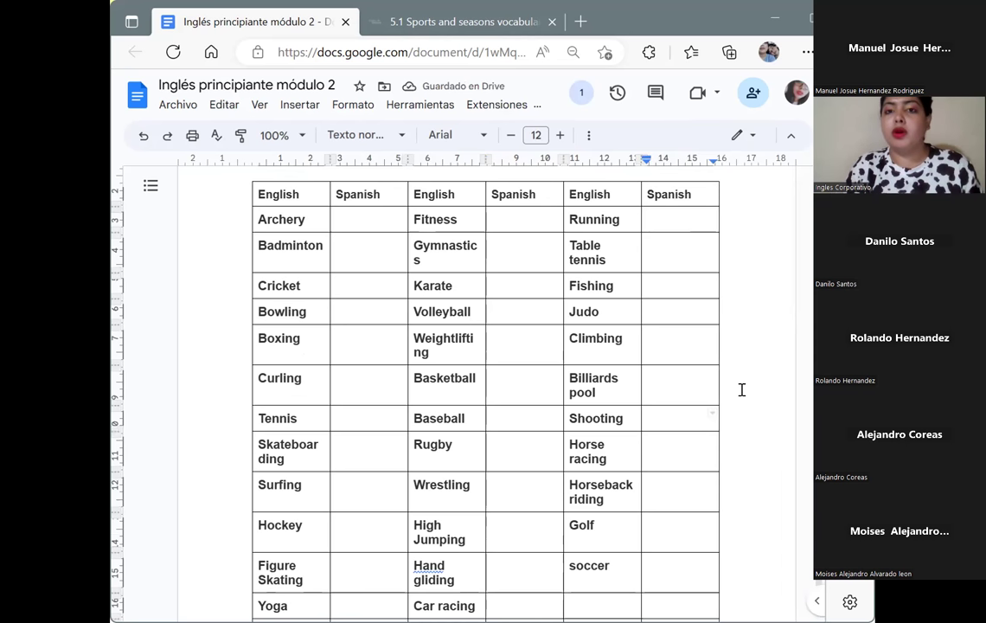
Step: Hide the document's menu header and check the spelling suggestion for "Hand" in Hand gliding without applying it
{"action": "left_click", "coordinate": [792, 138]}
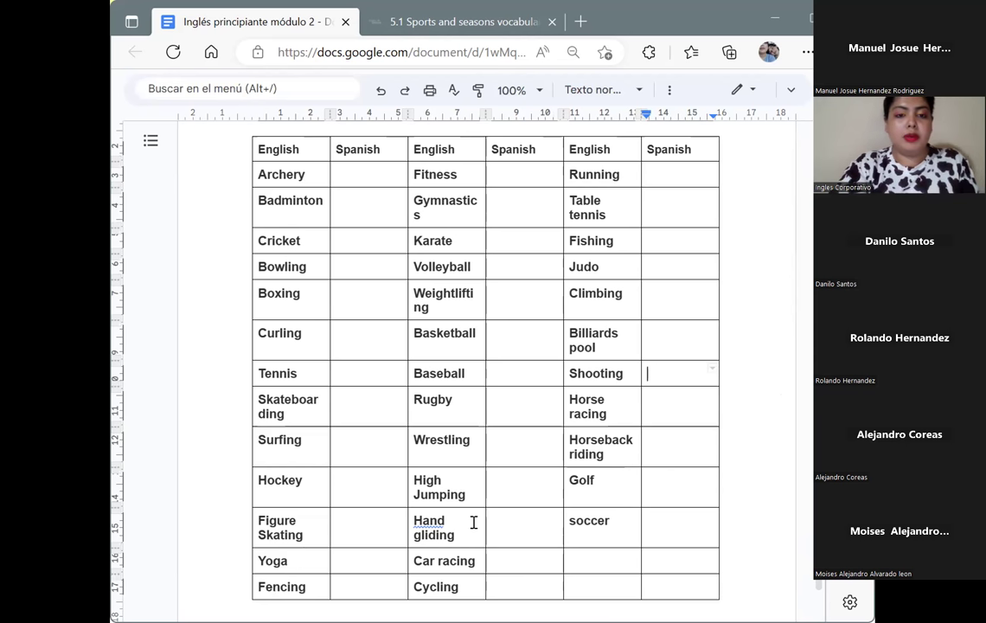
{"action": "left_click", "coordinate": [431, 520]}
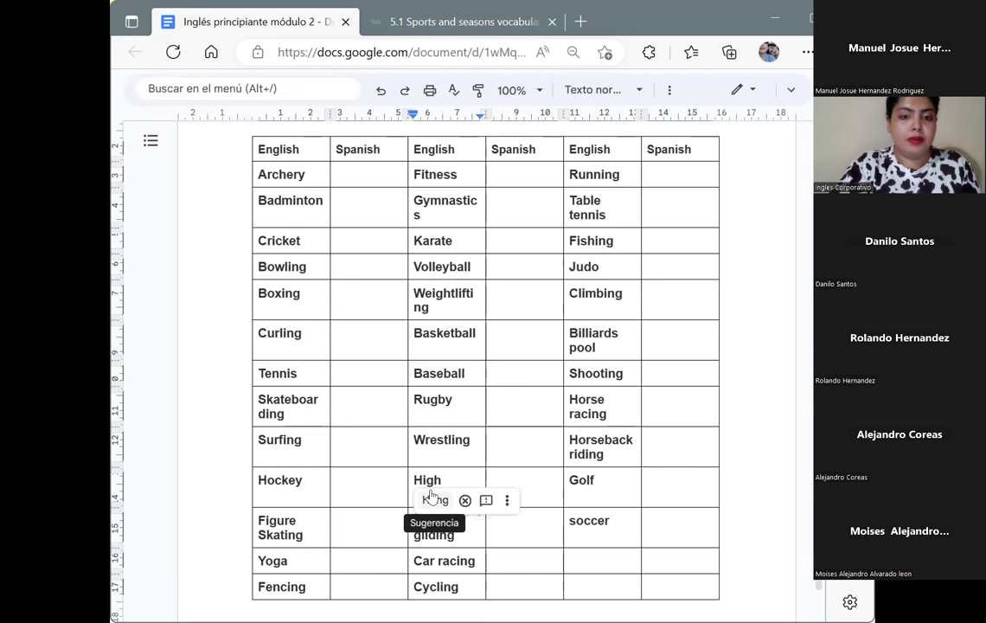
{"action": "left_click", "coordinate": [447, 557]}
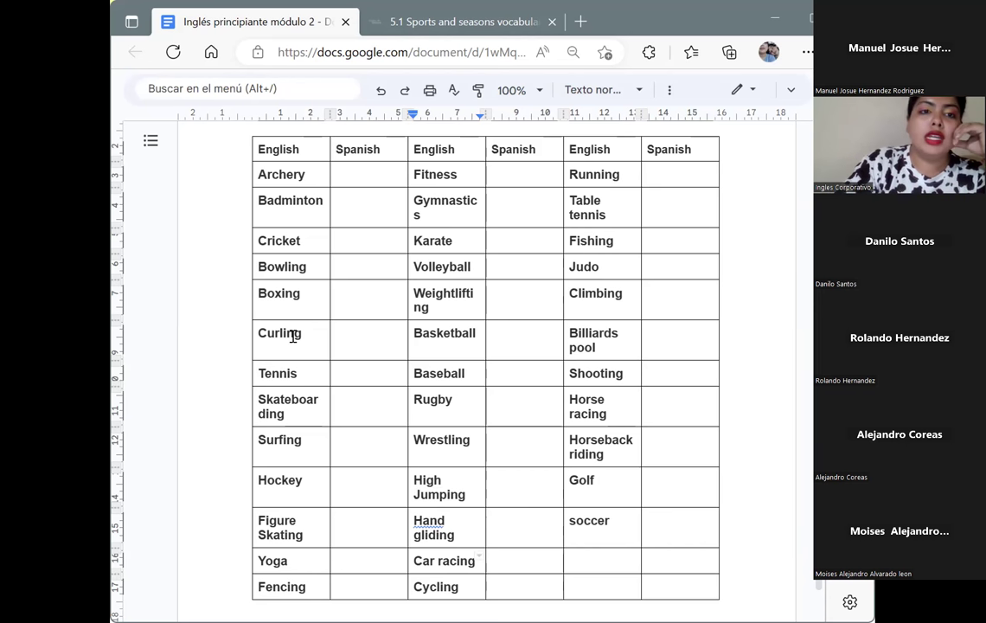
Step: Set the font size of all table rows below the English and Spanish headings to 11
{"action": "left_click_drag", "start_coordinate": [271, 174], "coordinate": [605, 530]}
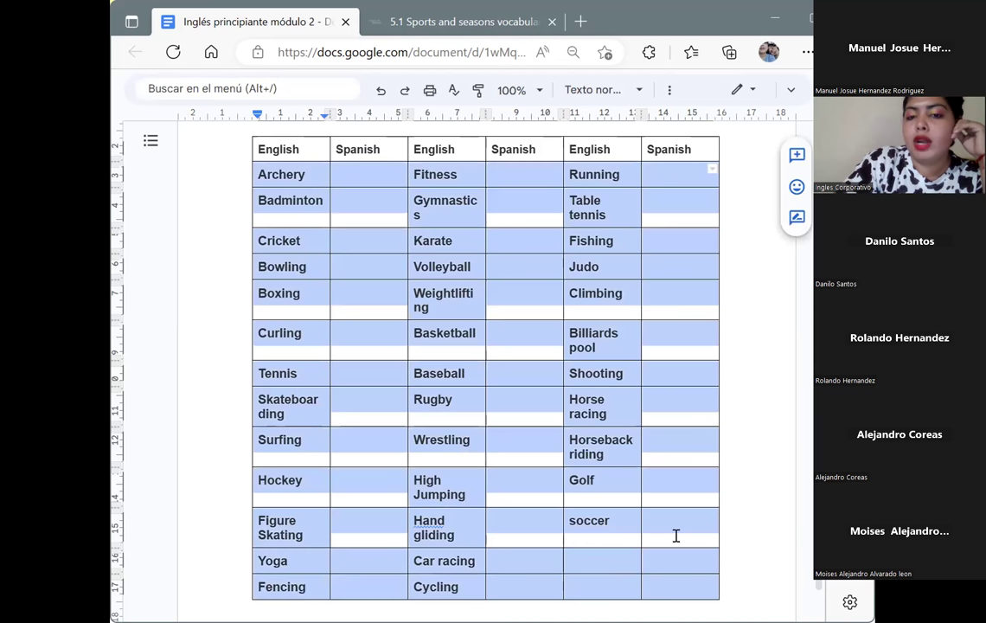
{"action": "scroll", "coordinate": [675, 535], "scroll_direction": "down", "scroll_amount": 1}
{"action": "left_click", "coordinate": [675, 534], "text": "shift"}
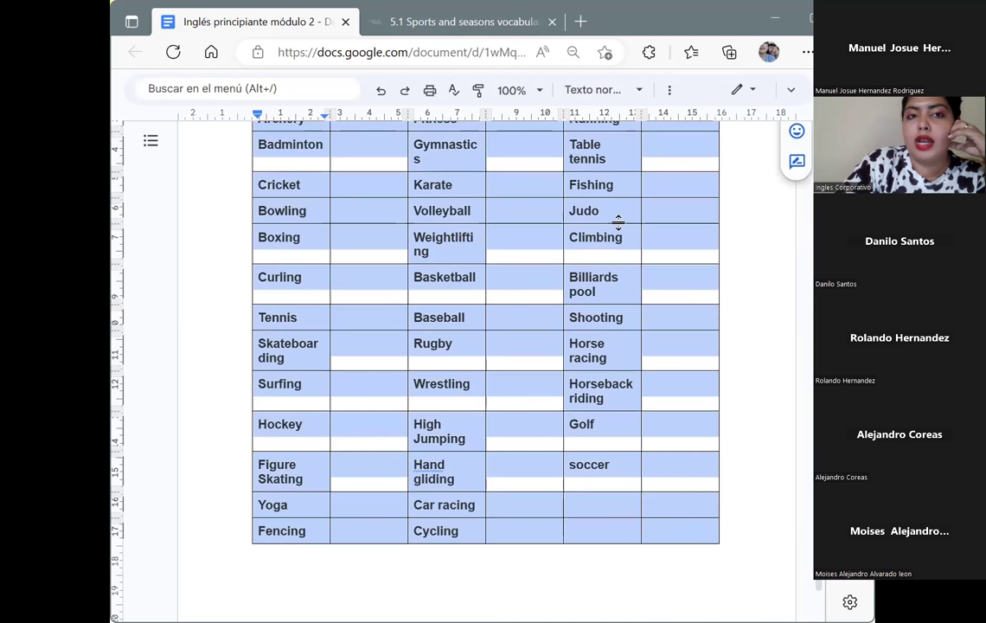
{"action": "left_click", "coordinate": [669, 90]}
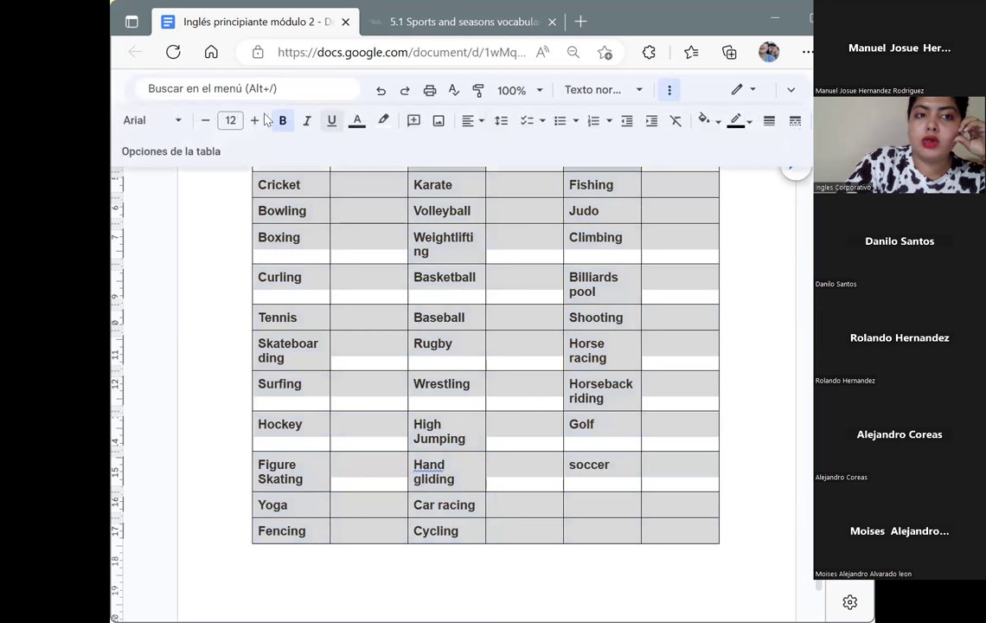
{"action": "left_click", "coordinate": [206, 122]}
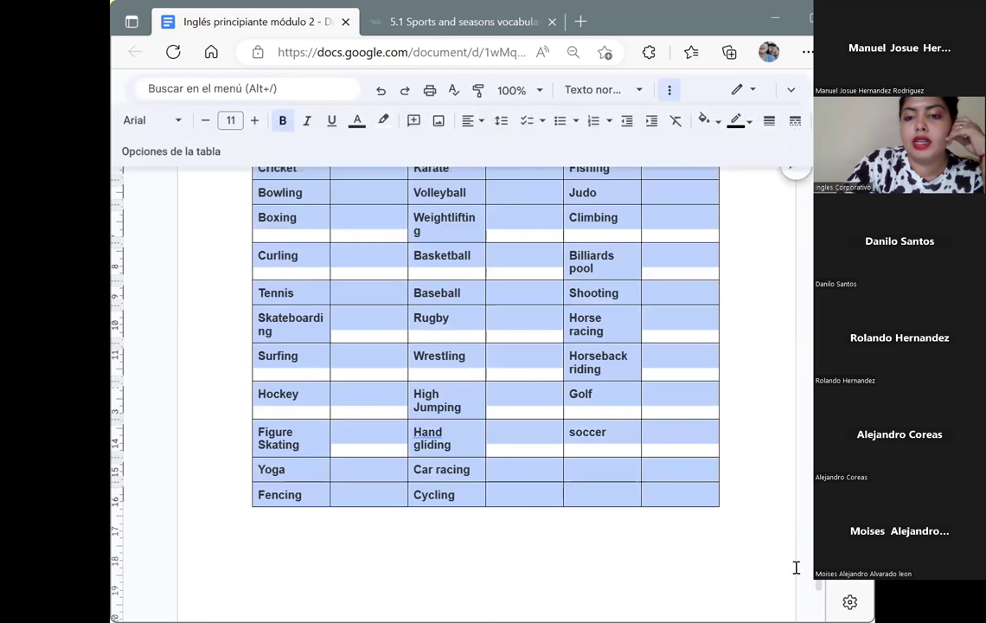
{"action": "key", "text": "Right"}
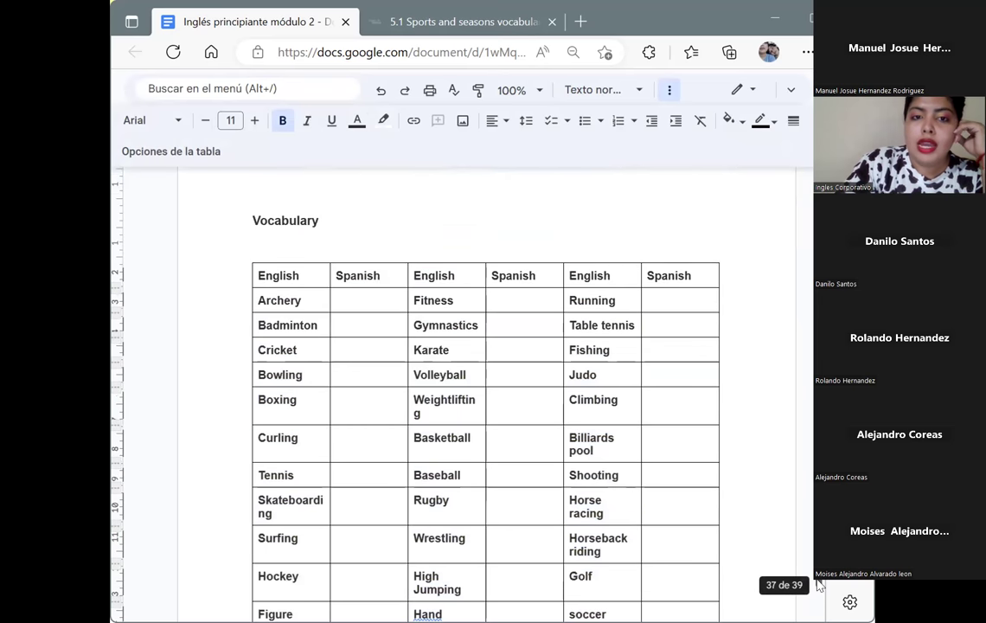
{"action": "scroll", "coordinate": [817, 583], "scroll_direction": "down", "scroll_amount": 2}
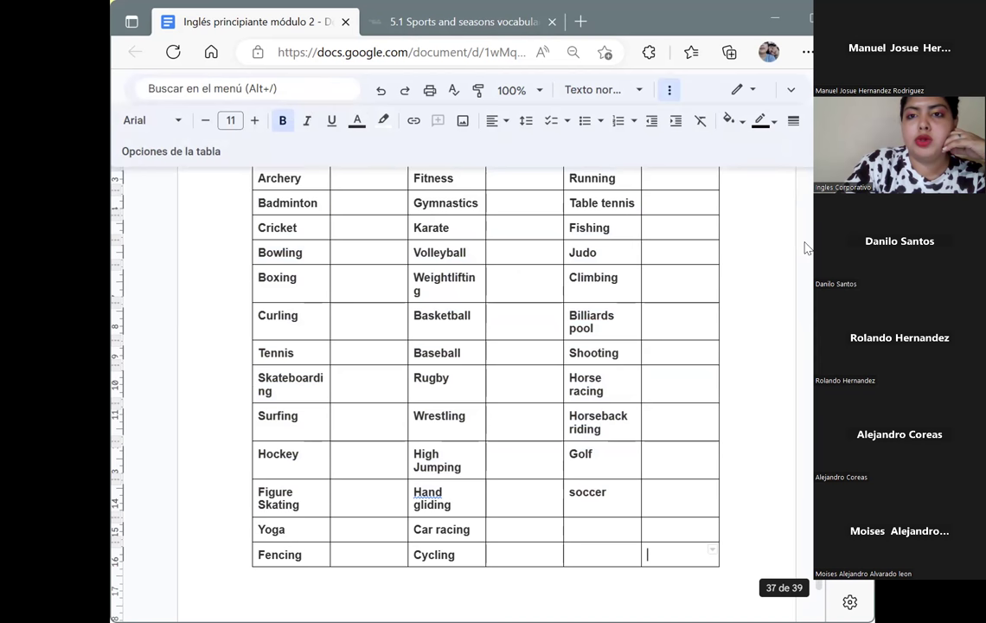
{"action": "left_click", "coordinate": [795, 88]}
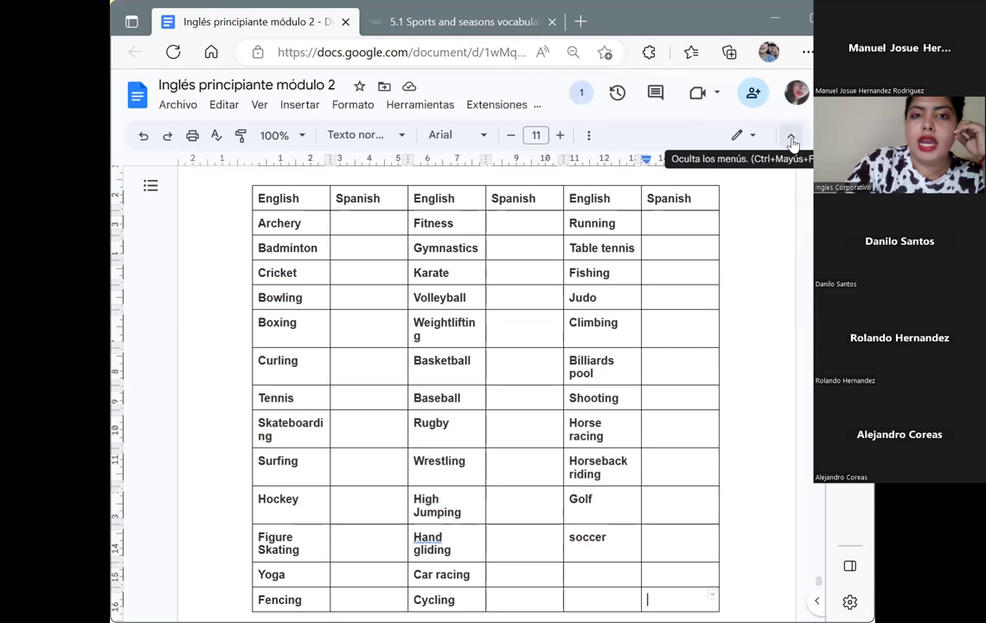
{"action": "left_click", "coordinate": [791, 141]}
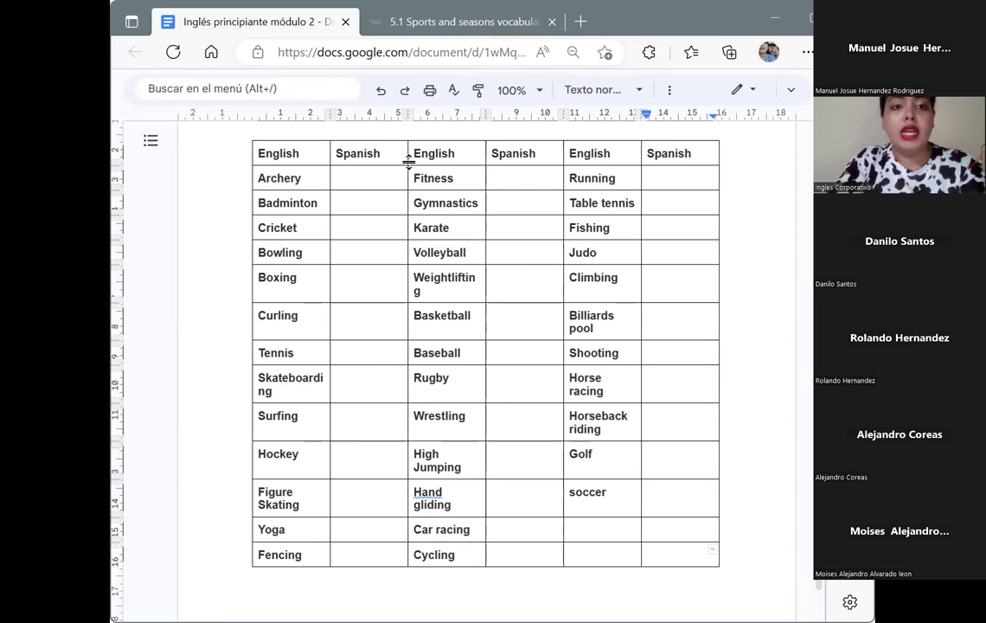
Step: Enter "Tiro con arco" for Archery and "Badminton" for Badminton in the first Spanish column of the vocabulary table
{"action": "left_click", "coordinate": [379, 183]}
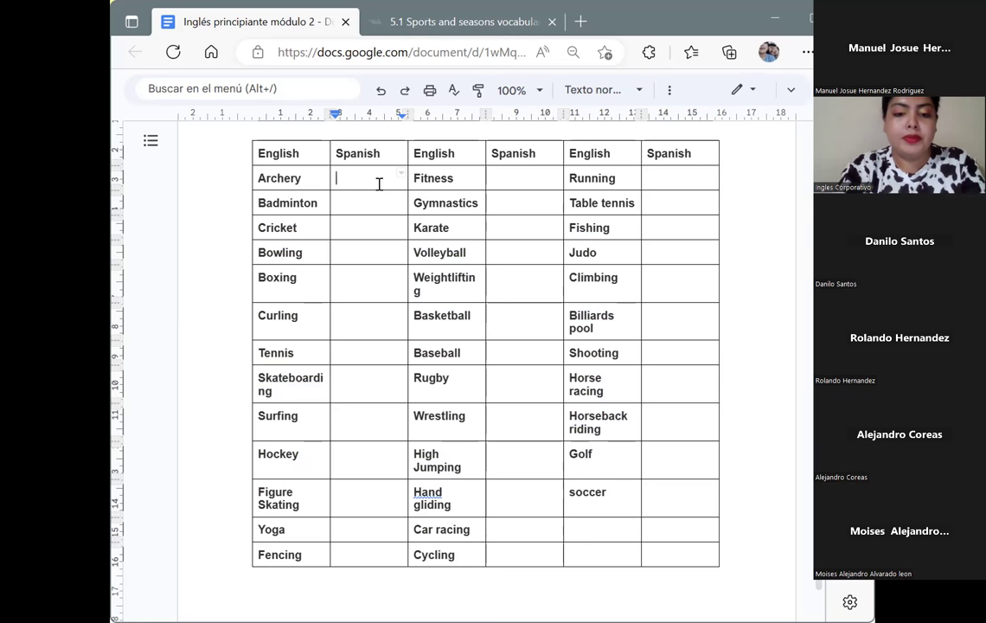
{"action": "type", "text": "Tiro con arco"}
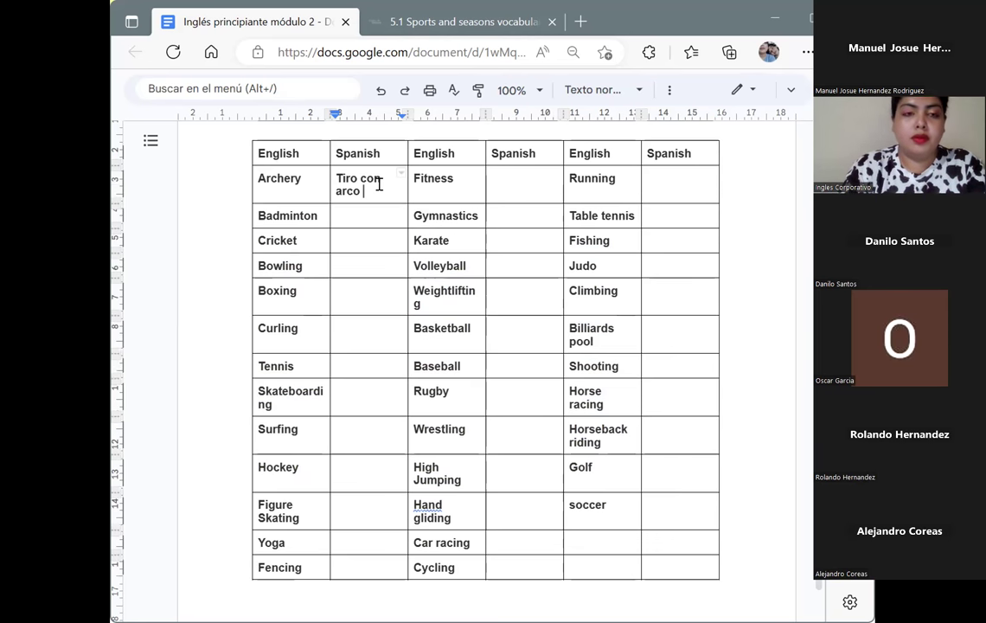
{"action": "key", "text": "Down"}
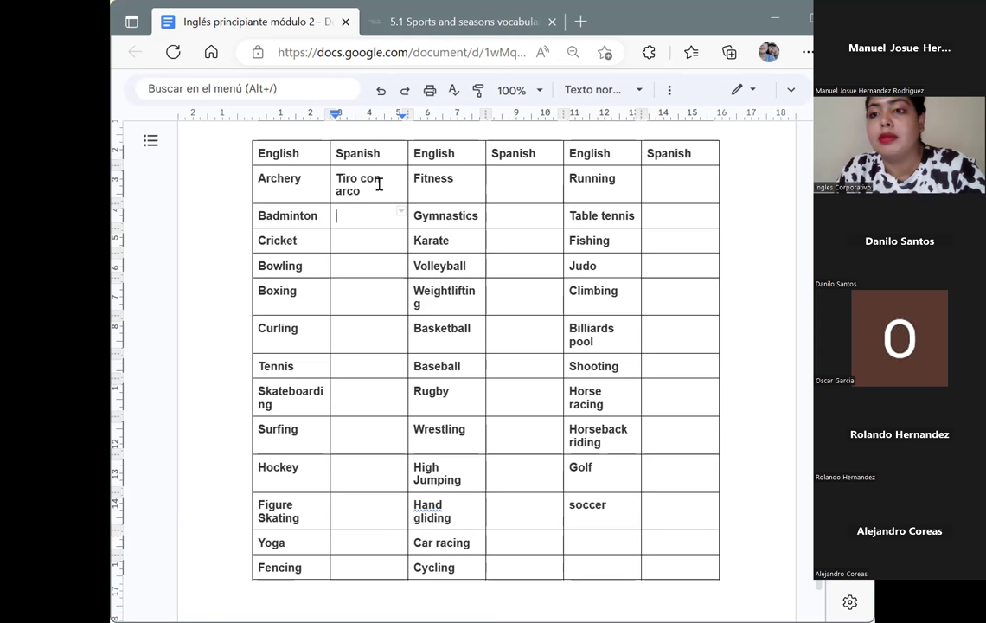
{"action": "type", "text": "Ban"}
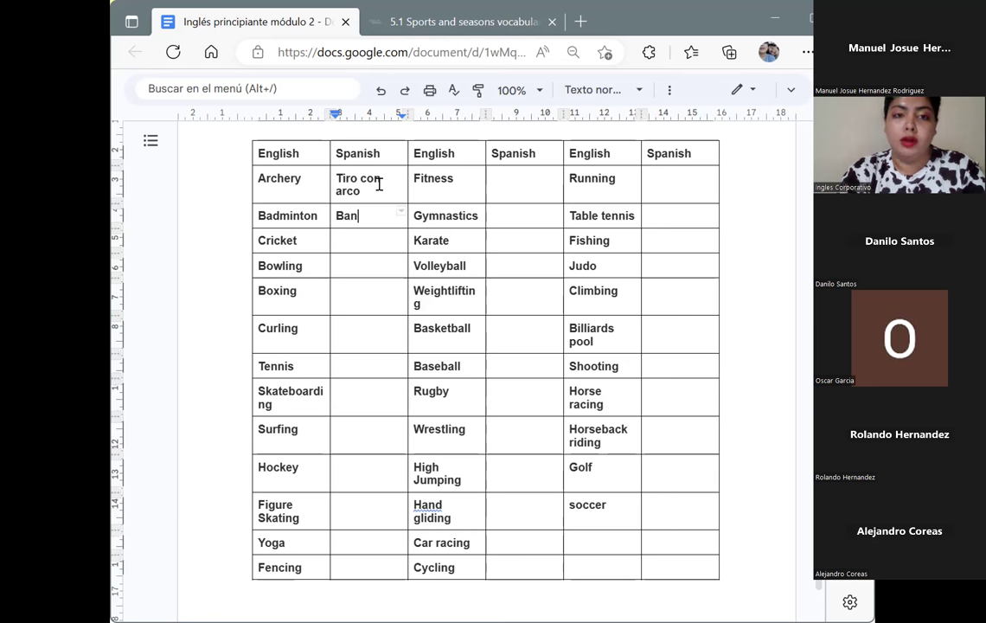
{"action": "key", "text": "BackSpace"}
{"action": "type", "text": "dm"}
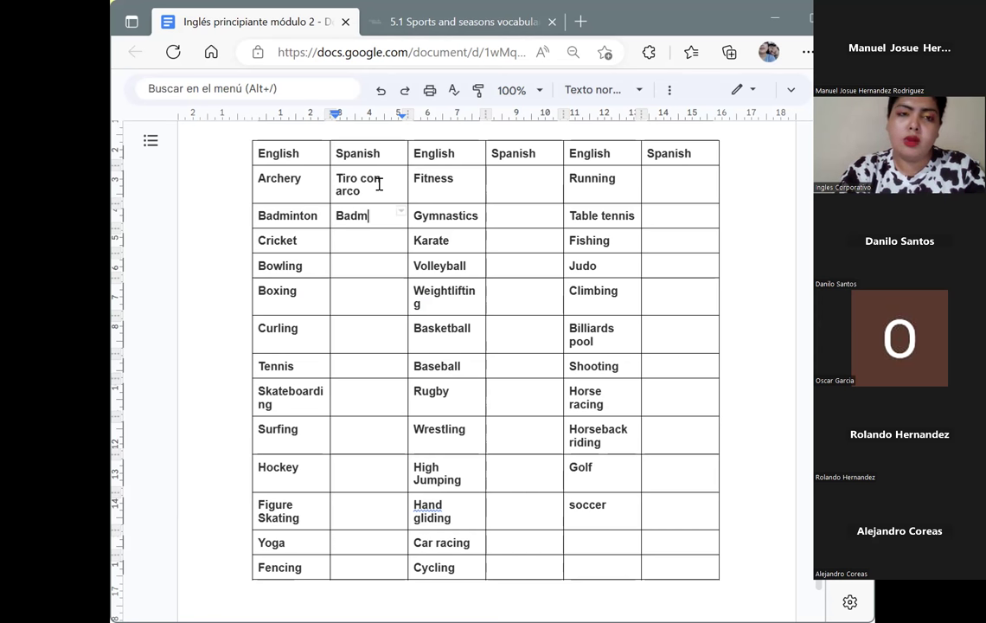
{"action": "type", "text": "inton"}
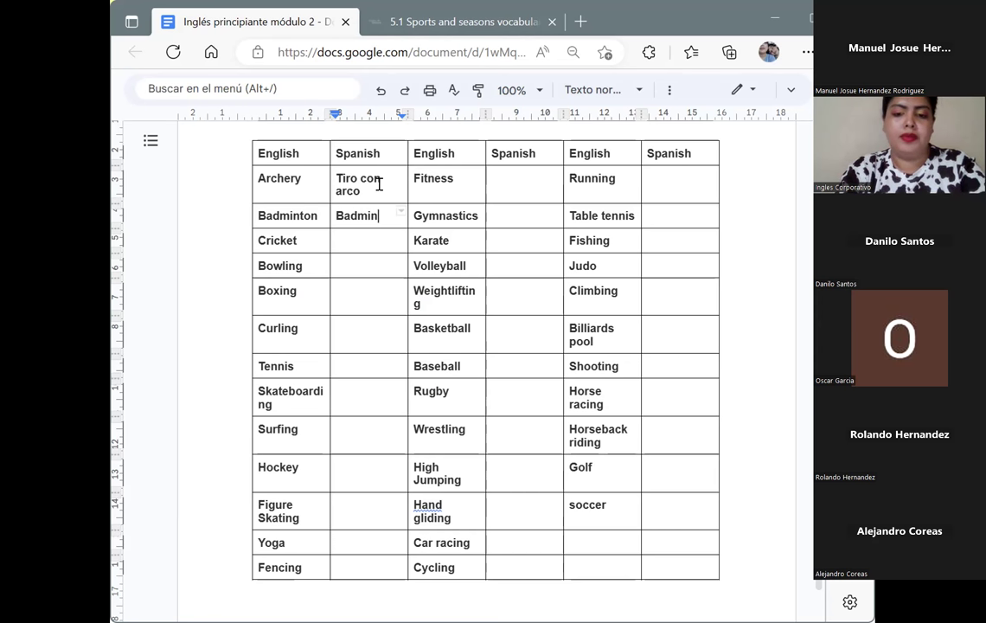
Step: Correct the Spanish entry in the Badminton row to "Bádminton" with an accented á
{"action": "key", "text": "Left"}
{"action": "key", "text": "Left"}
{"action": "key", "text": "Left"}
{"action": "key", "text": "Left"}
{"action": "key", "text": "Left"}
{"action": "key", "text": "Left"}
{"action": "key", "text": "Left"}
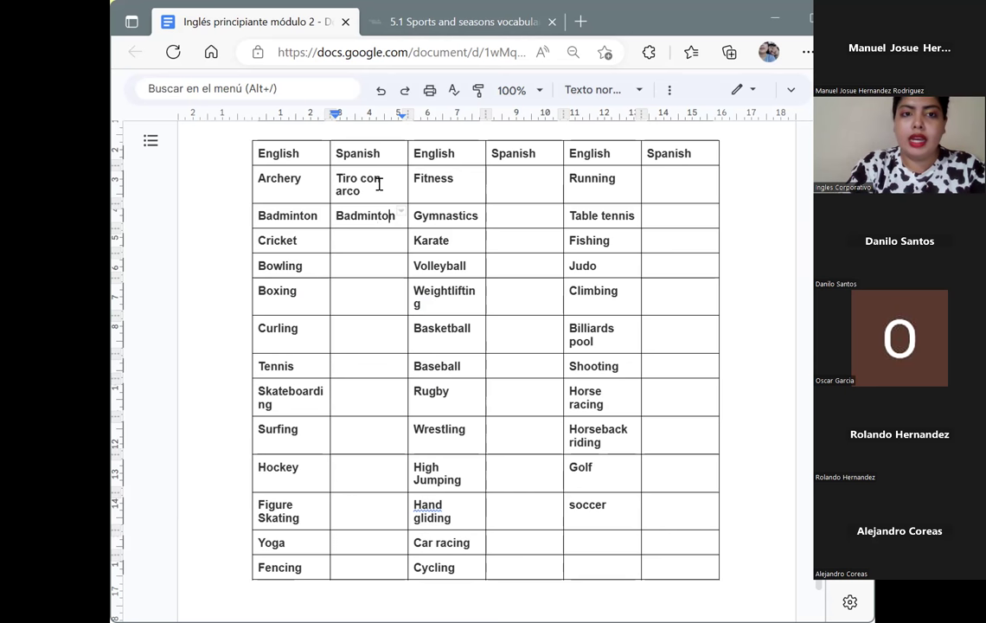
{"action": "key", "text": "BackSpace"}
{"action": "type", "text": "á"}
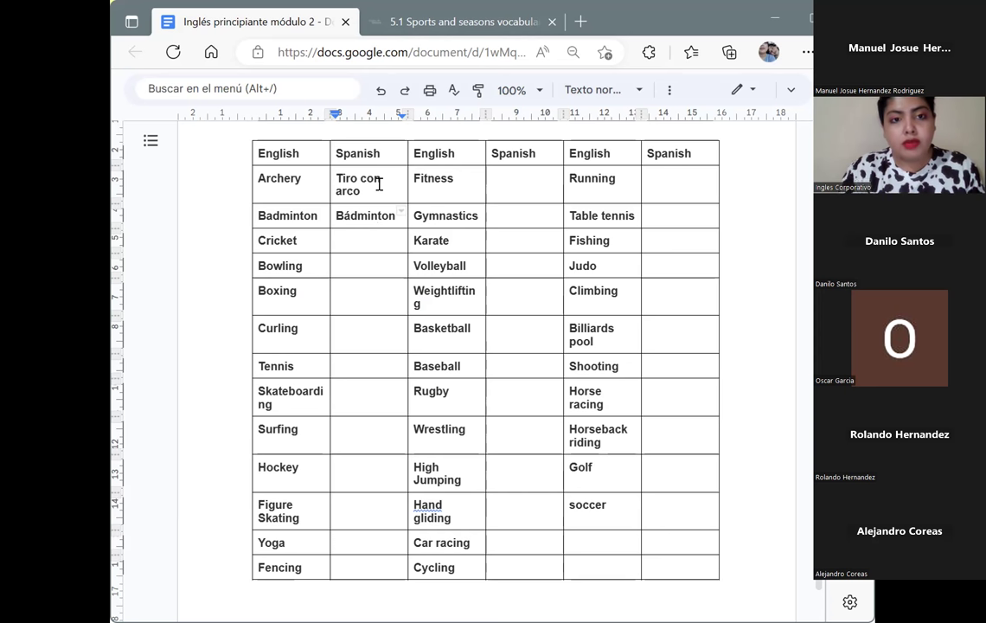
Step: Fill the first Spanish column with "Criquet" for Cricket, "Bolos" for Bowling and "Boxeo" for Boxing
{"action": "left_click", "coordinate": [368, 240]}
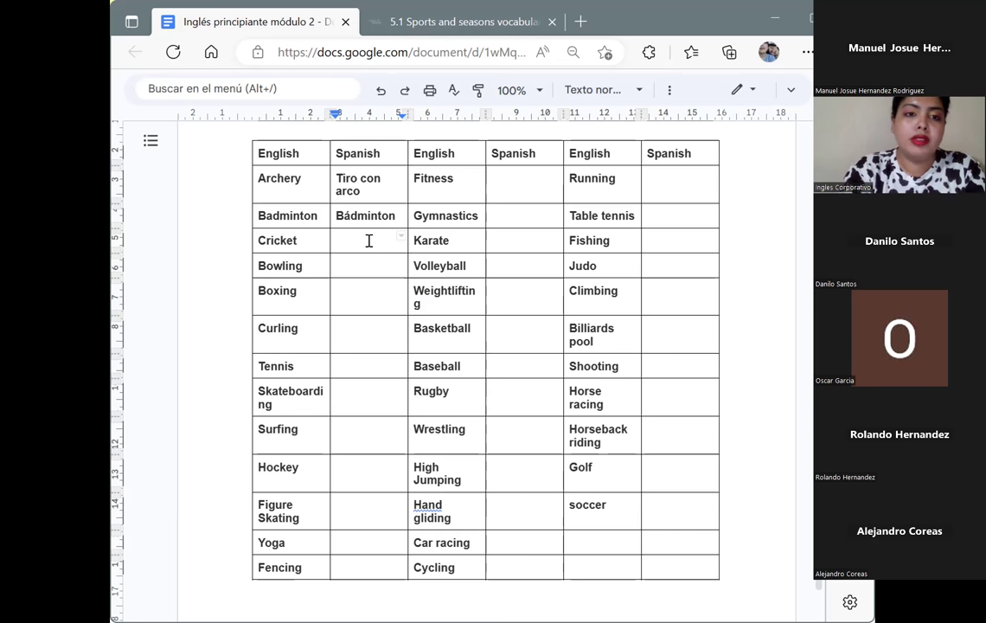
{"action": "type", "text": "Cri"}
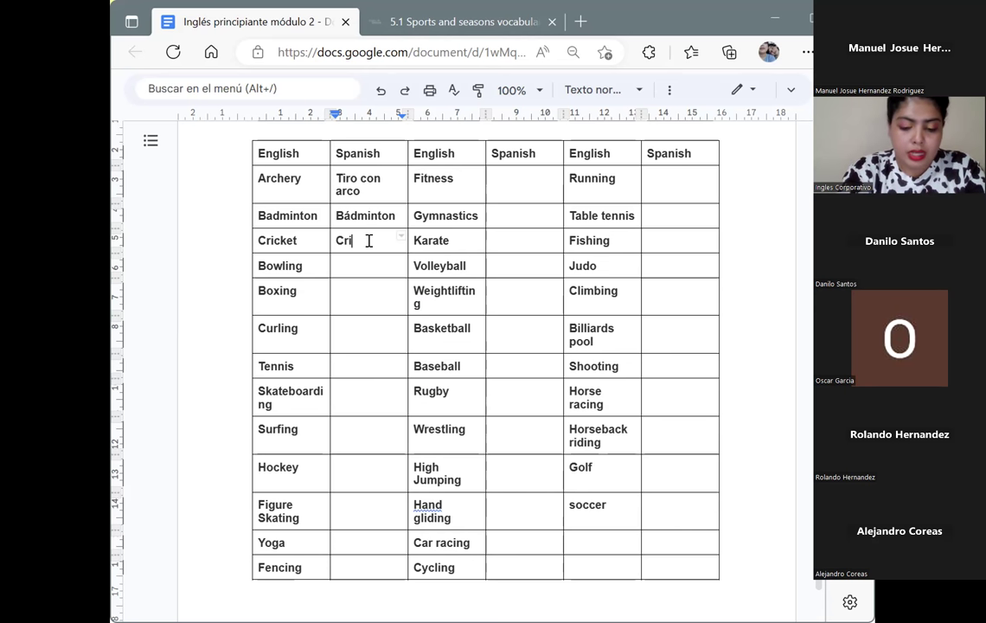
{"action": "type", "text": "quet"}
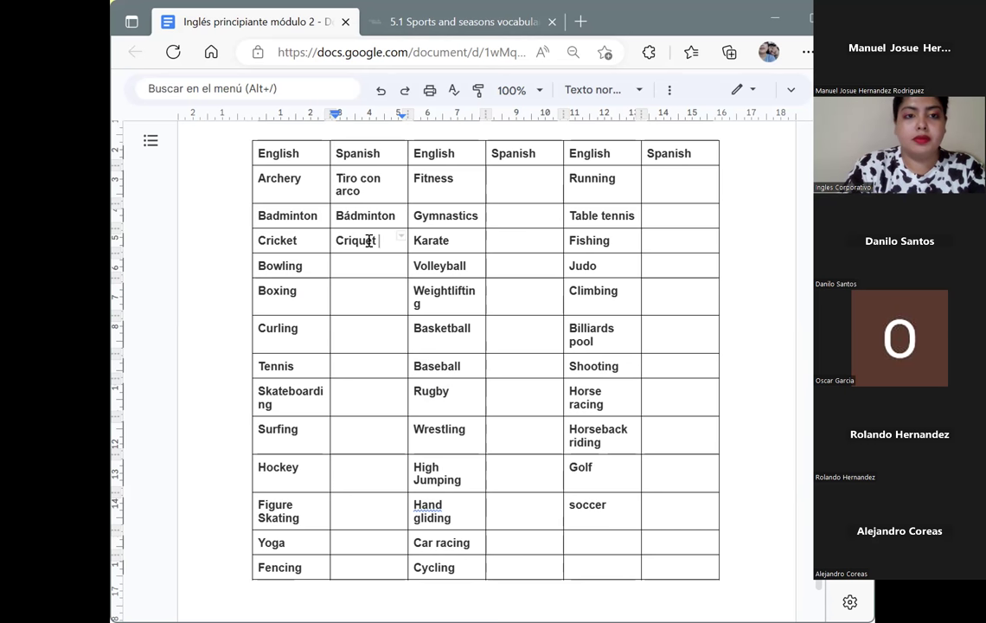
{"action": "key", "text": "Down"}
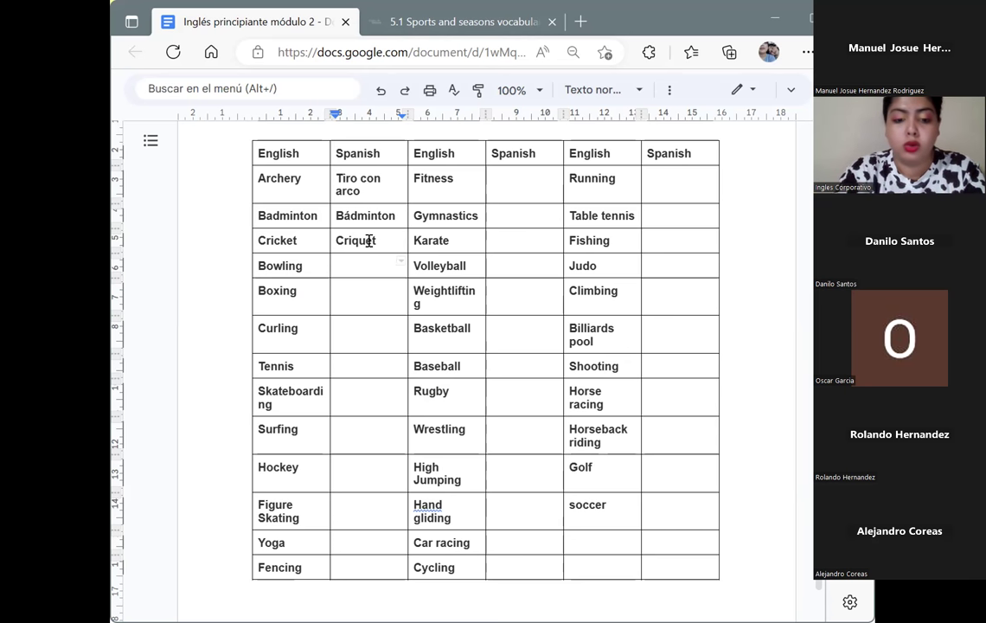
{"action": "type", "text": "Bolo"}
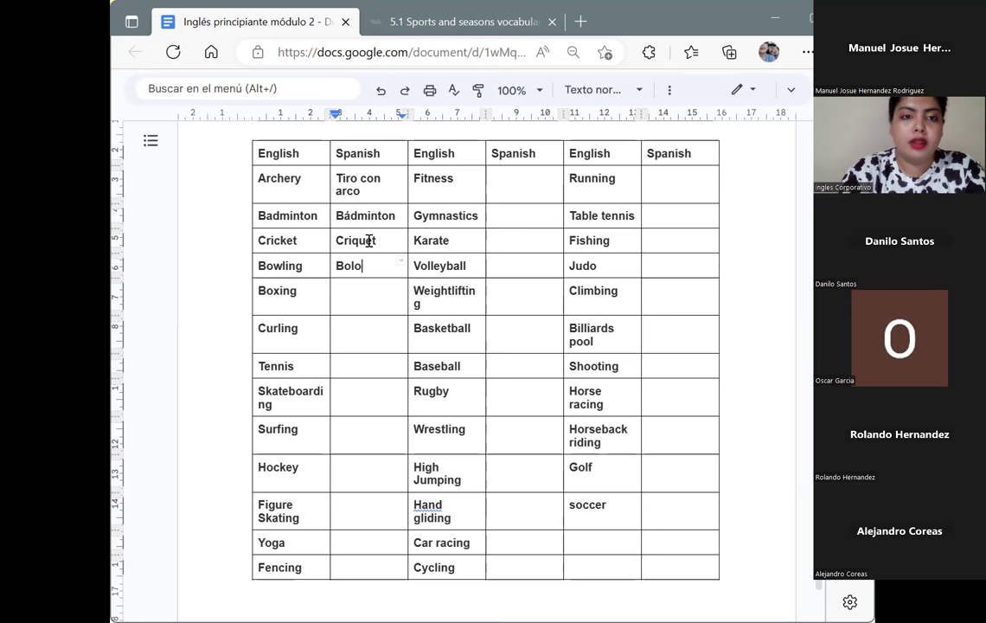
{"action": "type", "text": "s"}
{"action": "key", "text": "Down"}
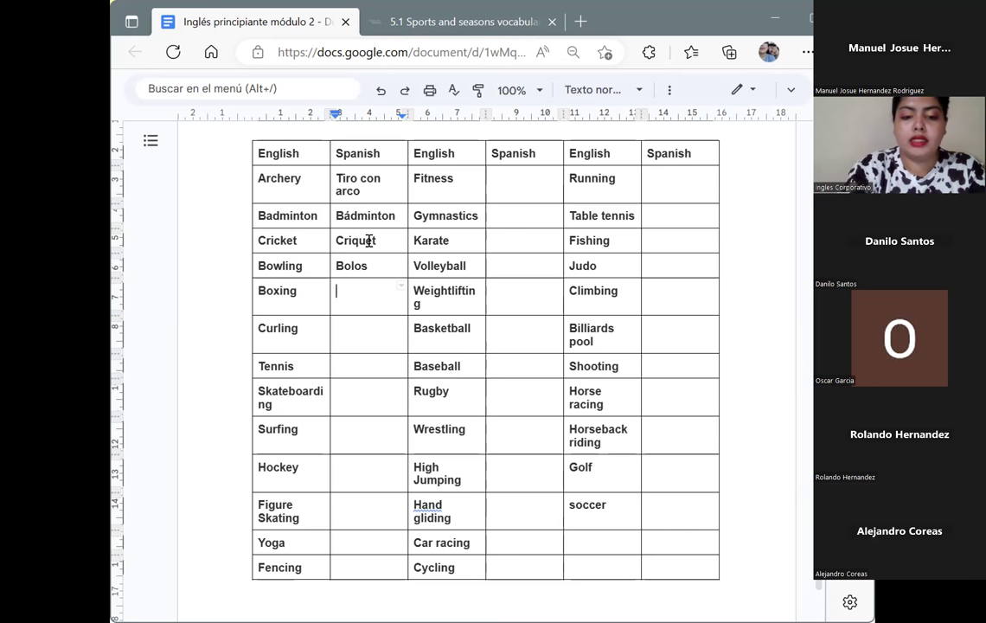
{"action": "type", "text": "Boxeo"}
{"action": "key", "text": "Down"}
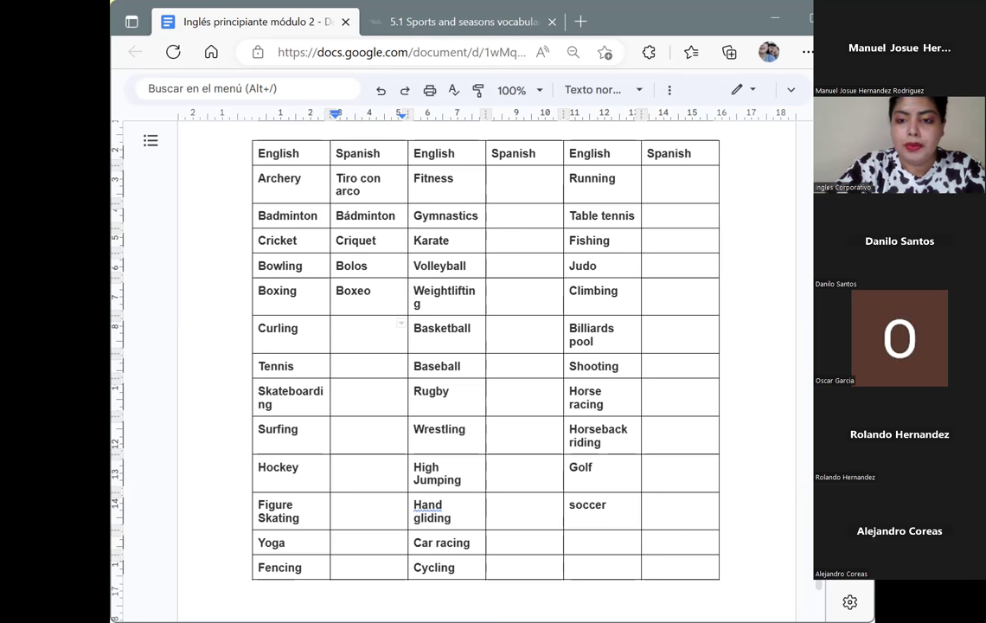
Step: Go back to the Sports & Games picture above the vocabulary table to examine the illustrated sports
{"action": "scroll", "coordinate": [817, 579], "scroll_direction": "up", "scroll_amount": 1}
{"action": "left_click_drag", "start_coordinate": [816, 573], "coordinate": [816, 565]}
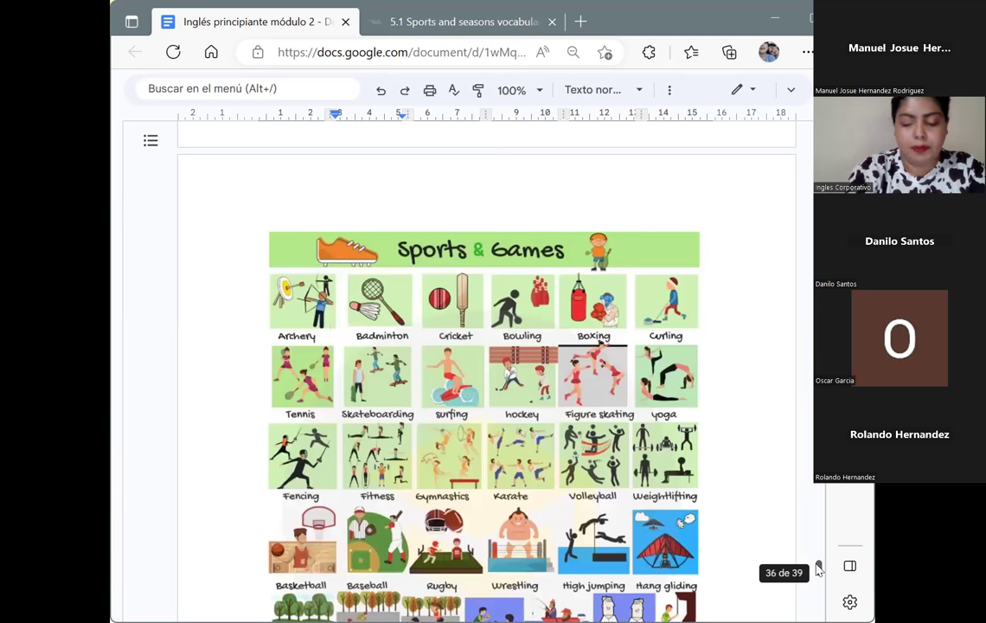
{"action": "scroll", "coordinate": [818, 567], "scroll_direction": "down", "scroll_amount": 1}
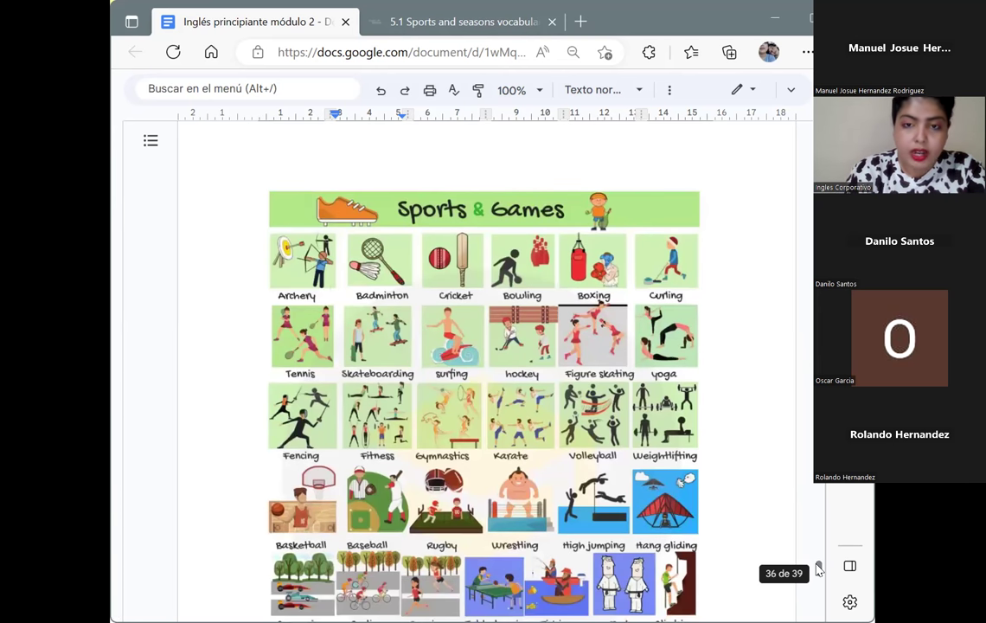